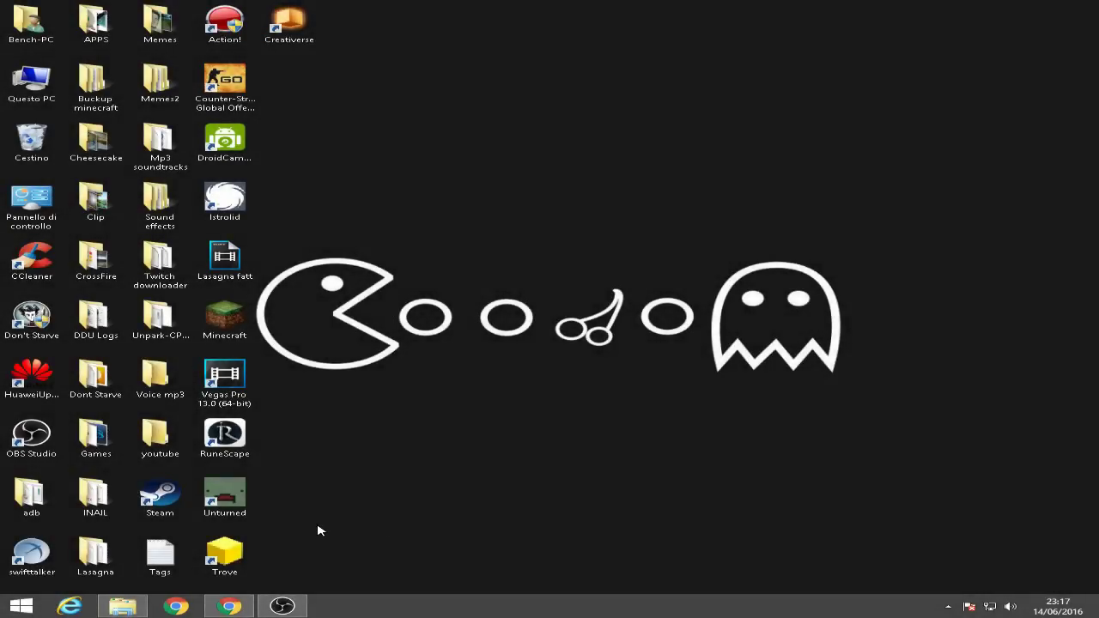
- Search Google in Chrome for optifine and open the Downloads page of the official OptiFine site
{"action": "left_click", "coordinate": [229, 606]}
{"action": "left_click", "coordinate": [390, 243]}
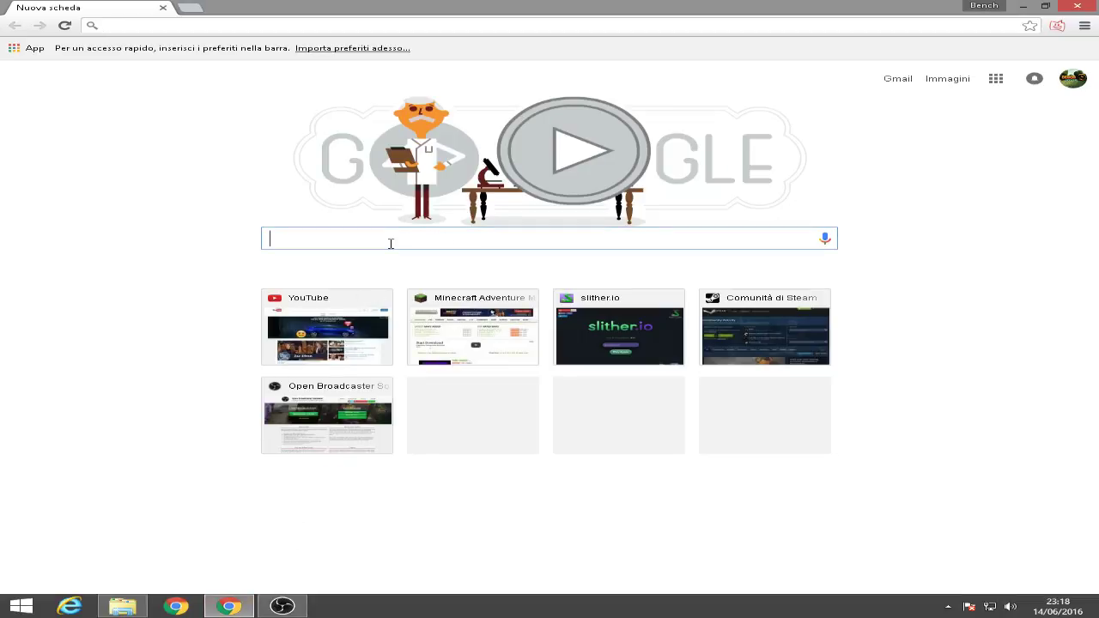
{"action": "type", "text": "optifine"}
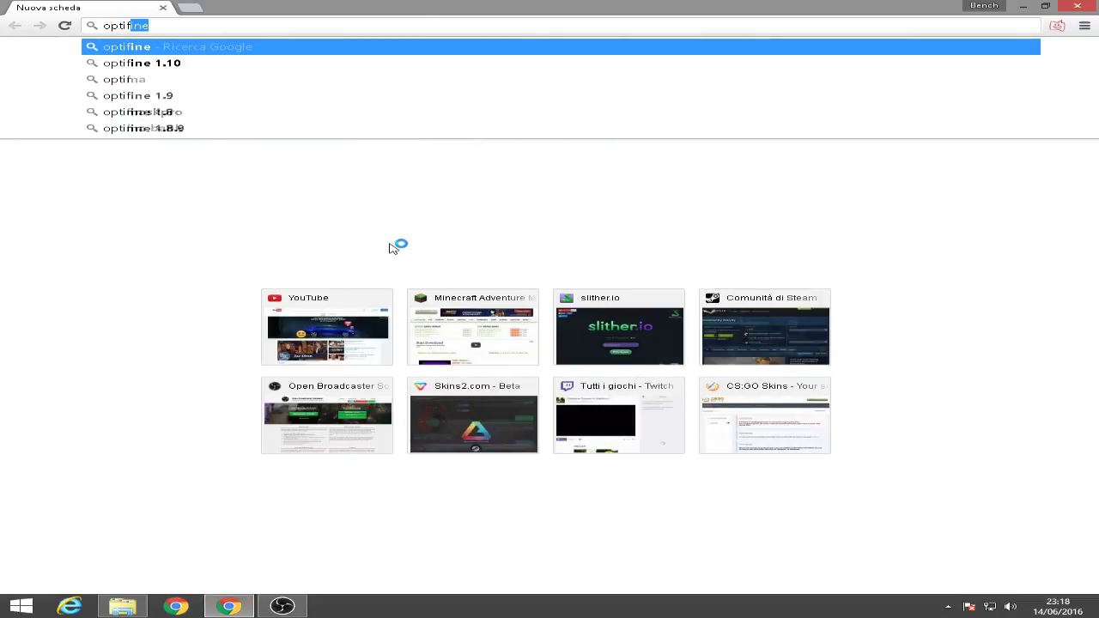
{"action": "key", "text": "Return"}
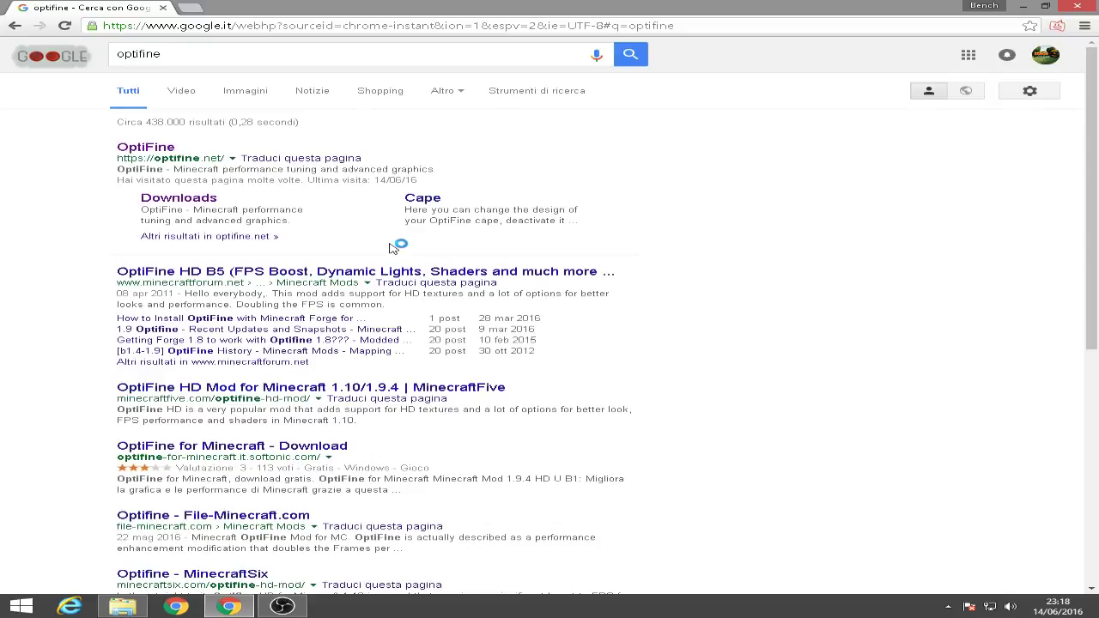
{"action": "left_click", "coordinate": [146, 149]}
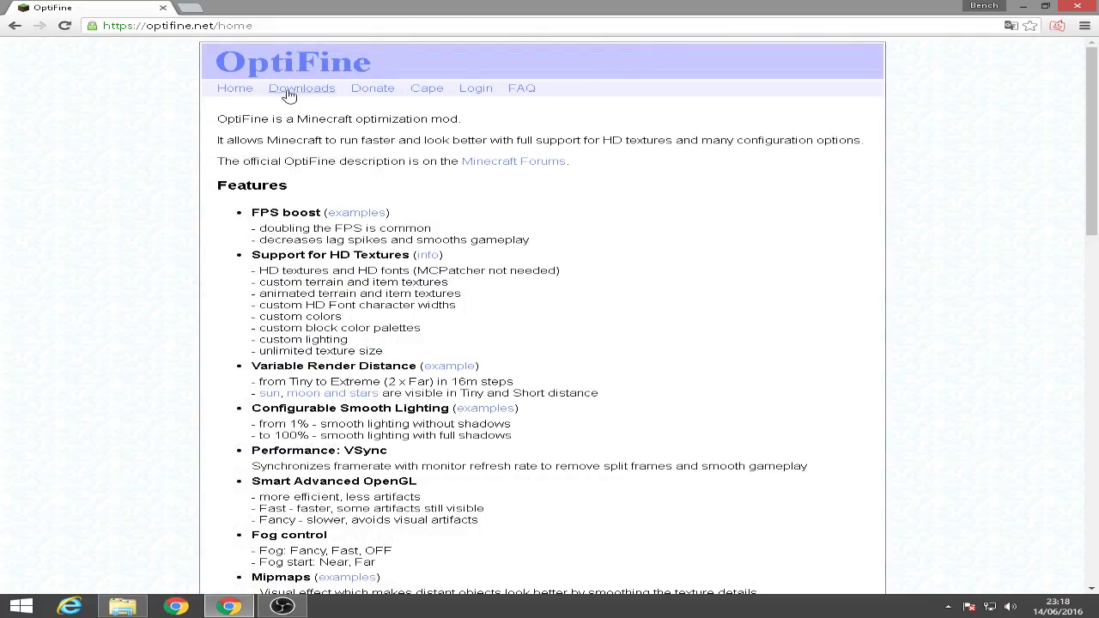
{"action": "left_click", "coordinate": [292, 95]}
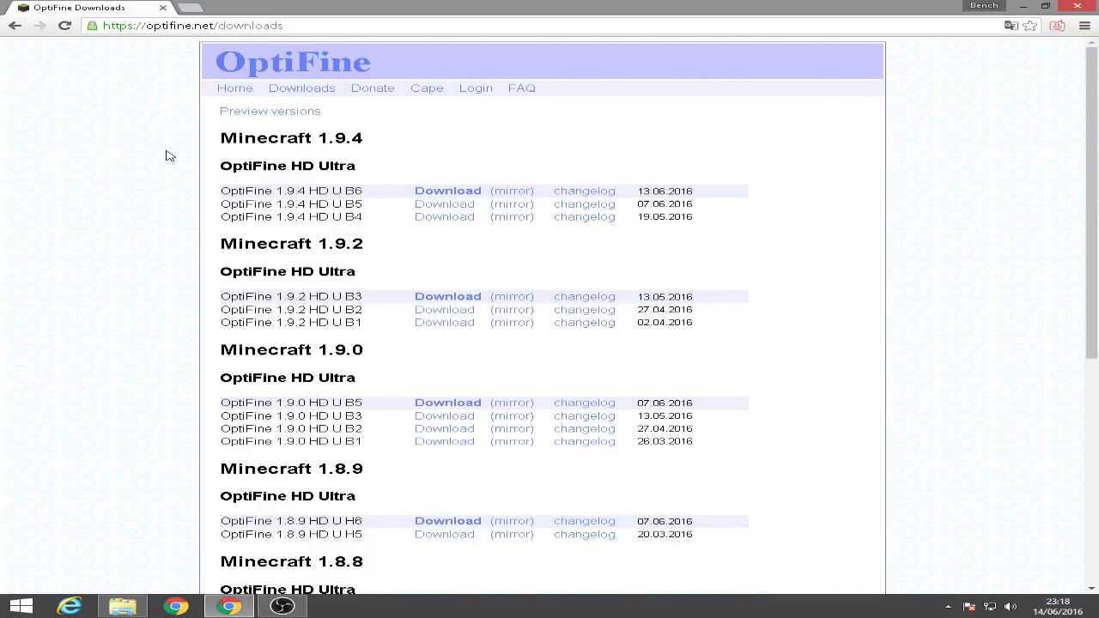
- Show the preview versions and download OptiFine 1.10.0 HD U A2 pre, continuing past the AdF.ly page
{"action": "left_click_drag", "start_coordinate": [221, 138], "coordinate": [439, 138]}
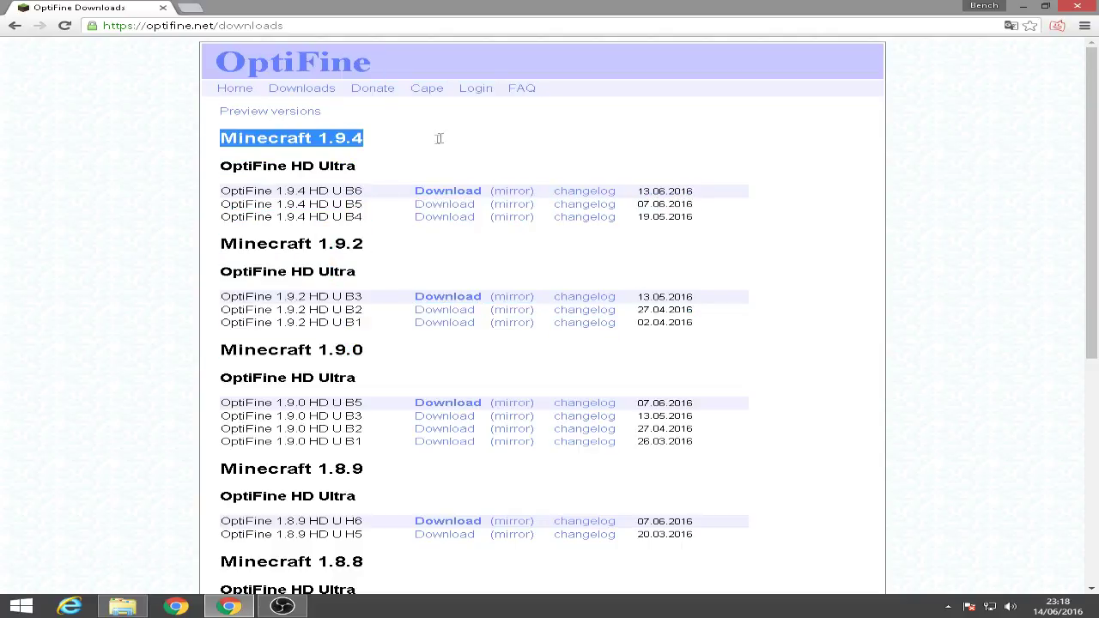
{"action": "left_click", "coordinate": [319, 142]}
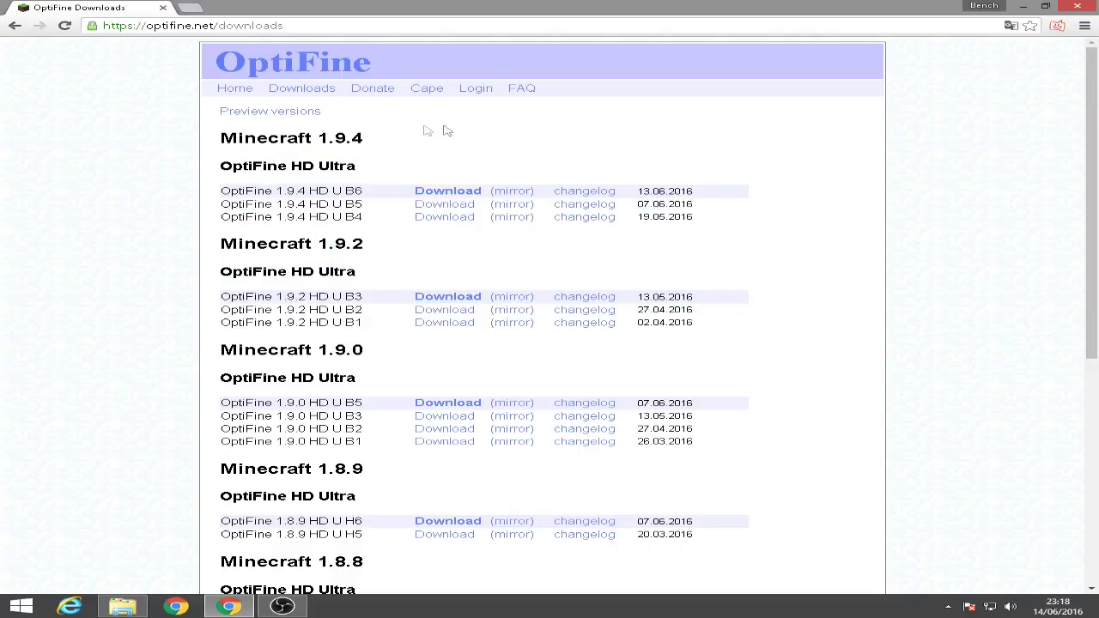
{"action": "left_click", "coordinate": [252, 116]}
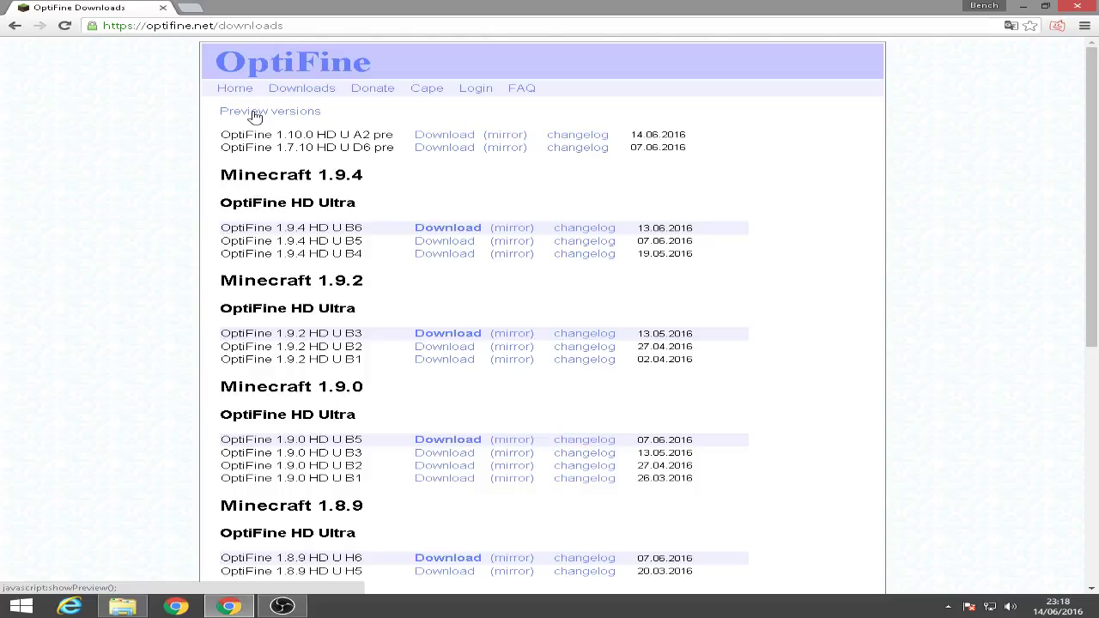
{"action": "left_click_drag", "start_coordinate": [221, 134], "coordinate": [549, 138]}
{"action": "left_click", "coordinate": [452, 138]}
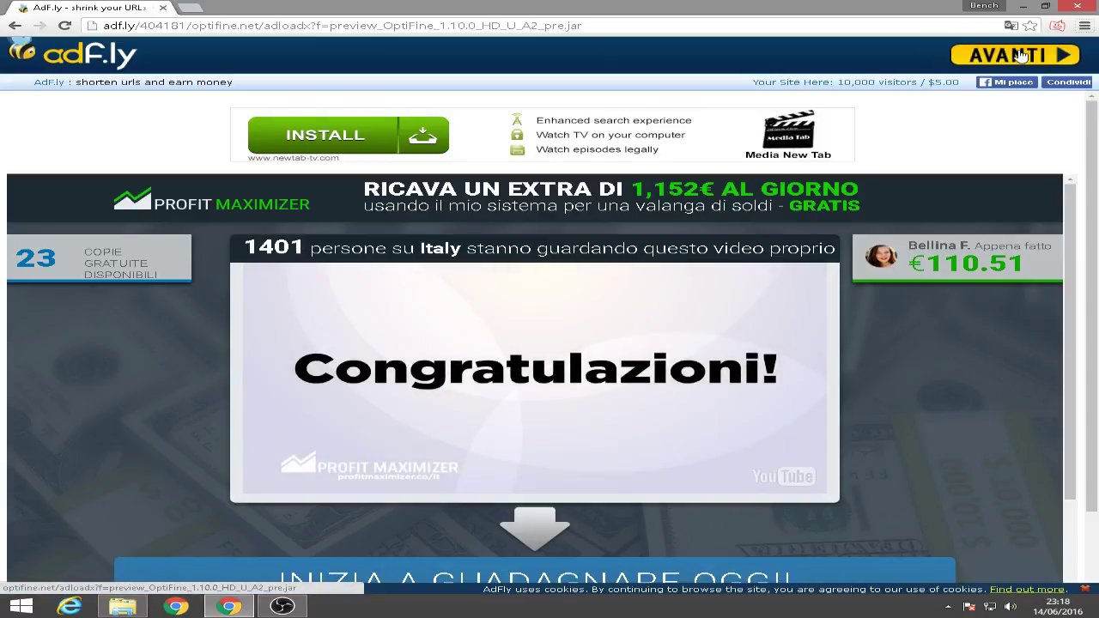
{"action": "left_click", "coordinate": [1019, 55]}
{"action": "left_click", "coordinate": [618, 95]}
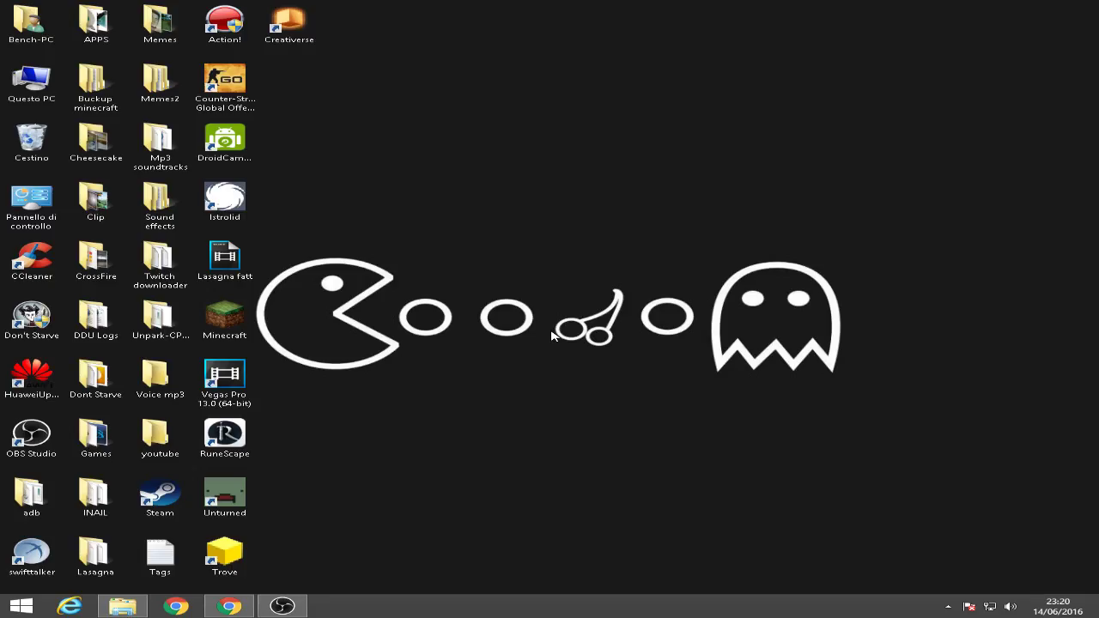
- Run the preview OptiFine installer from the Download folder in File Explorer and minimize the folder window
{"action": "left_click", "coordinate": [121, 606]}
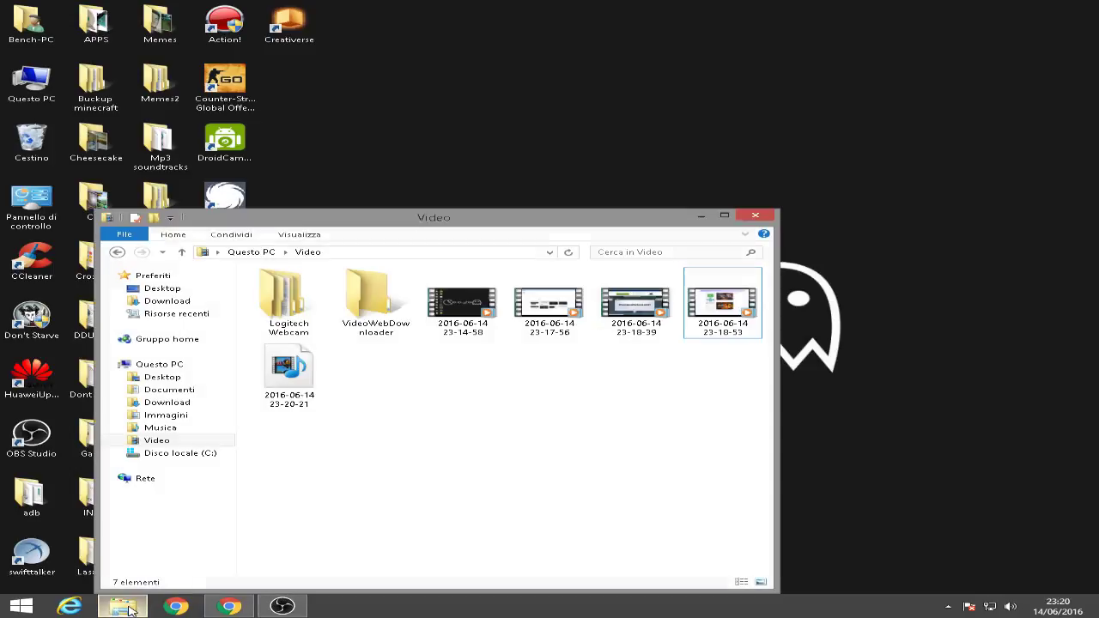
{"action": "left_click", "coordinate": [176, 403]}
{"action": "left_click", "coordinate": [322, 305]}
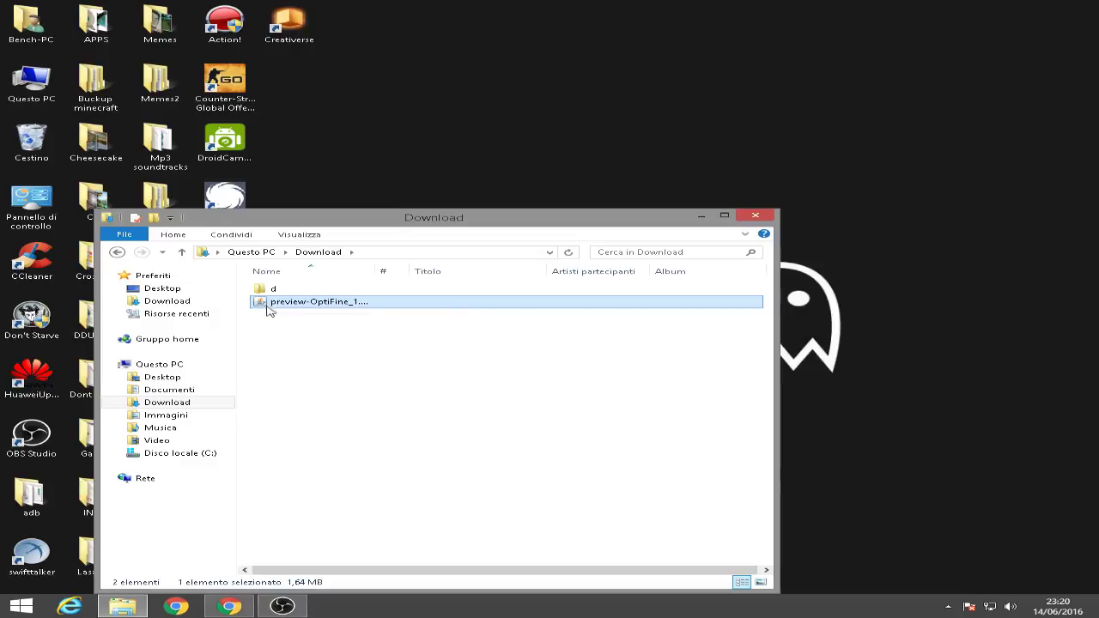
{"action": "double_click", "coordinate": [307, 305]}
{"action": "left_click", "coordinate": [697, 215]}
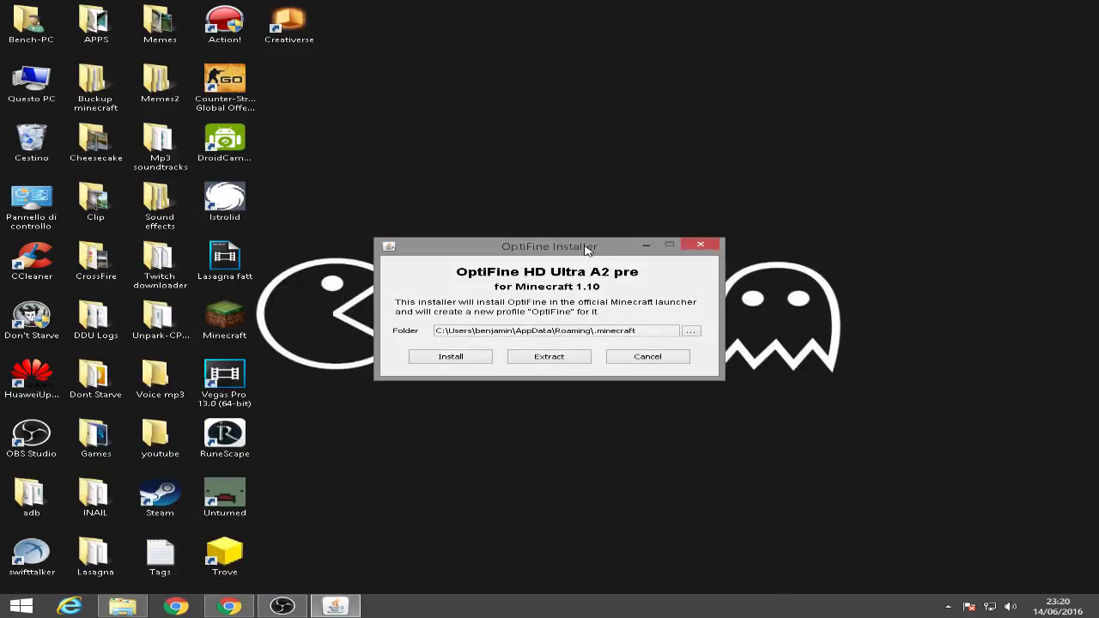
- Install OptiFine HD Ultra A2 pre for Minecraft 1.10 into the .minecraft folder and dismiss the completion message
{"action": "left_click_drag", "start_coordinate": [589, 252], "coordinate": [674, 173]}
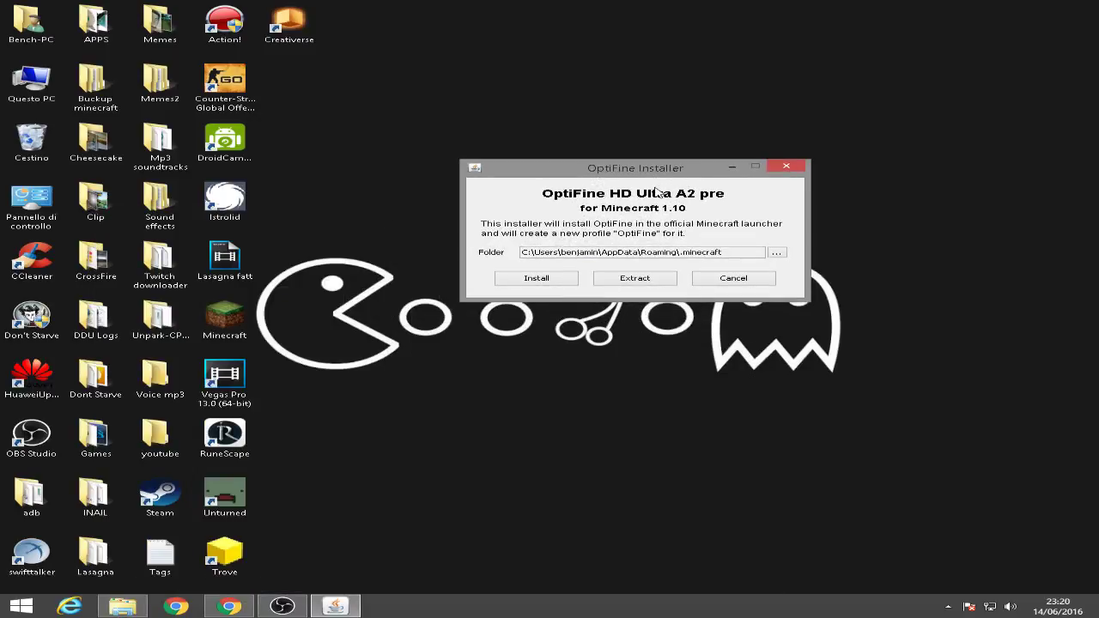
{"action": "left_click", "coordinate": [541, 279]}
{"action": "left_click_drag", "start_coordinate": [554, 271], "coordinate": [585, 326]}
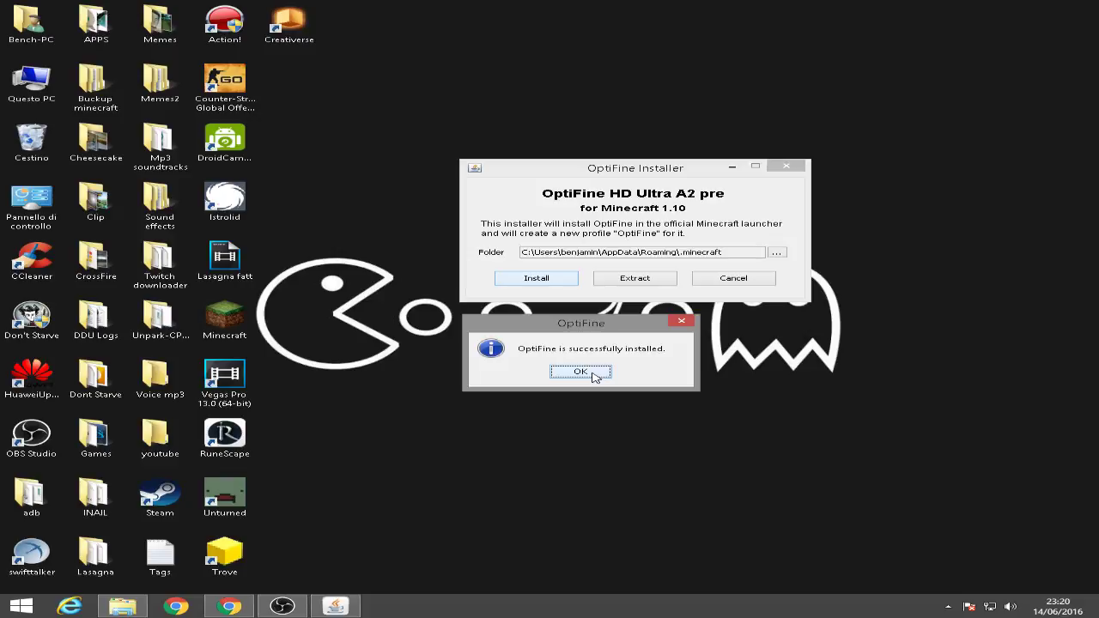
{"action": "left_click", "coordinate": [580, 372]}
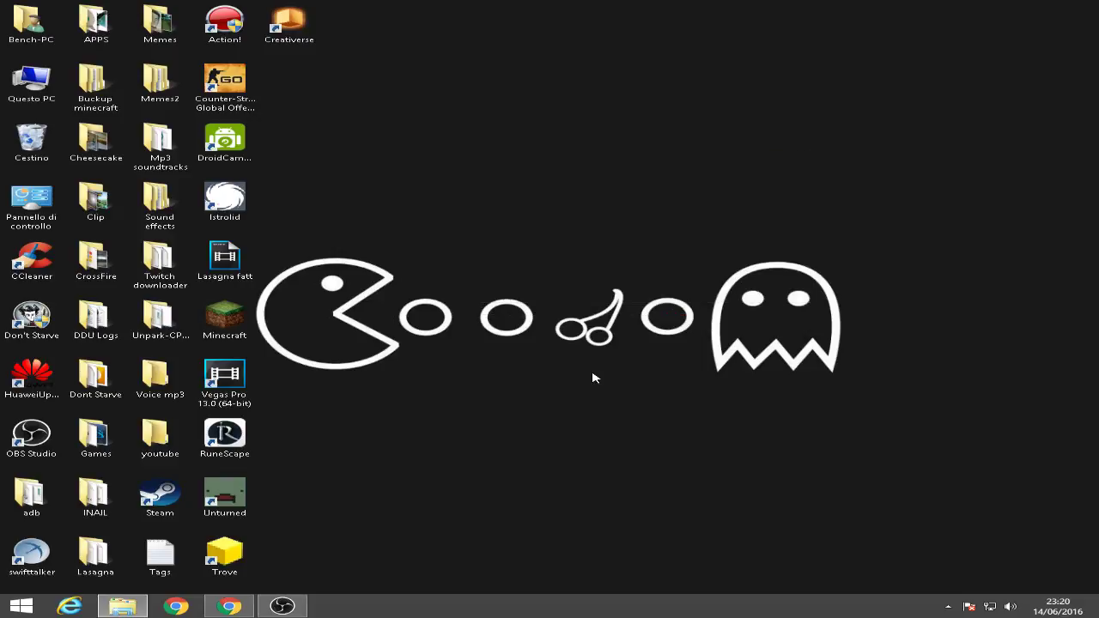
- Launch Minecraft 1.10 and open the Video Settings from its options
{"action": "double_click", "coordinate": [225, 320]}
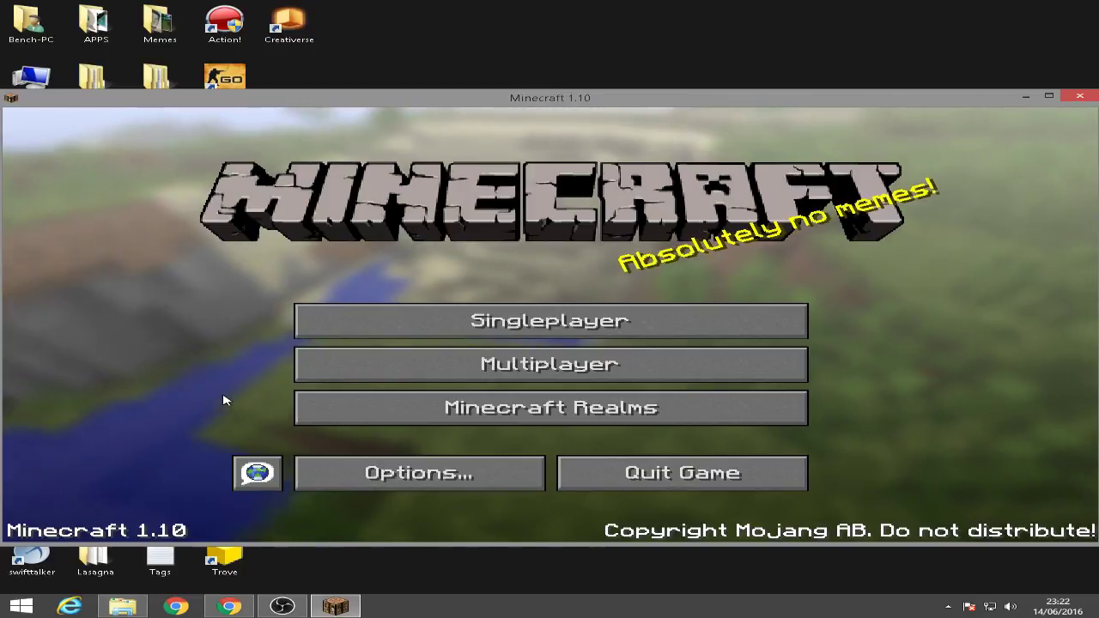
{"action": "left_click", "coordinate": [410, 478]}
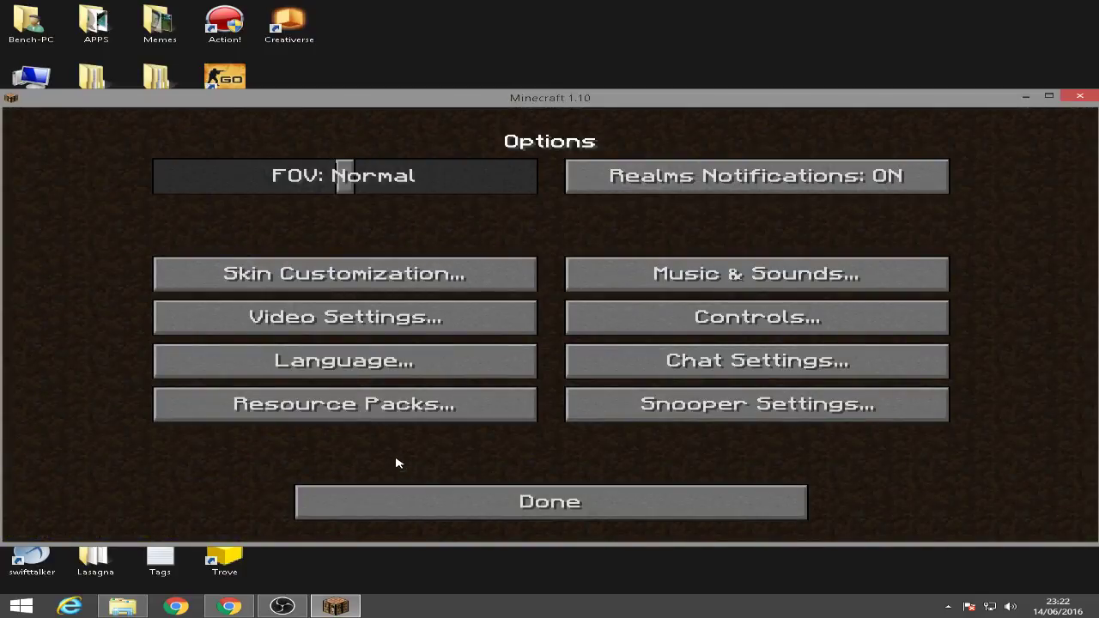
{"action": "left_click", "coordinate": [384, 328]}
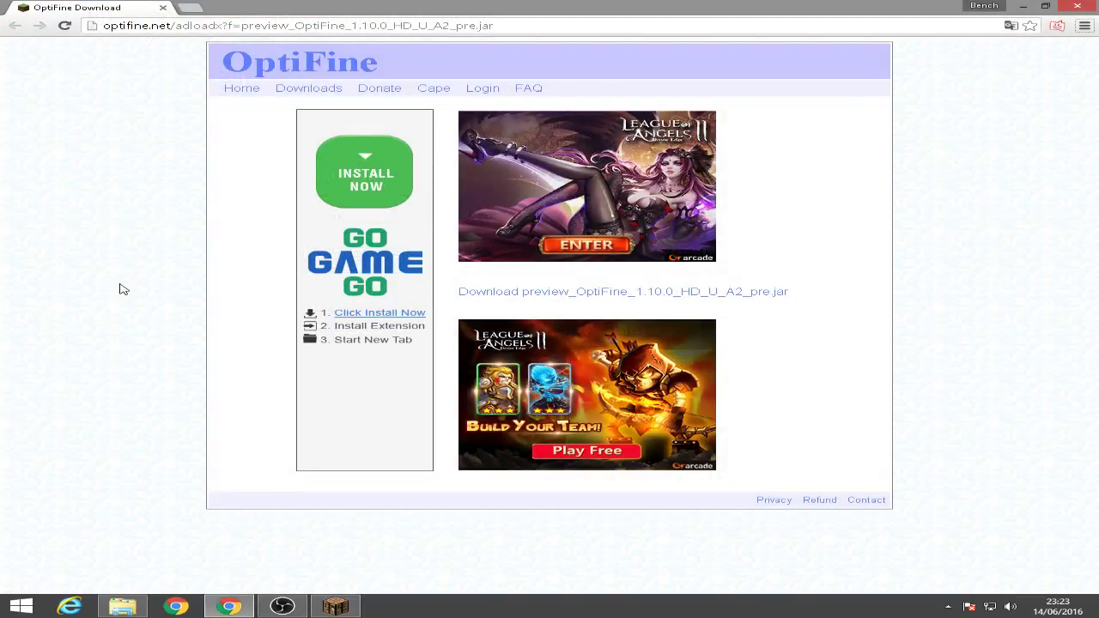
- Go to shadersmods.com in Chrome and open the MrMeep' Shaders for Minecraft 1.10/1.9.4/1.7.10 article
{"action": "left_click", "coordinate": [198, 25]}
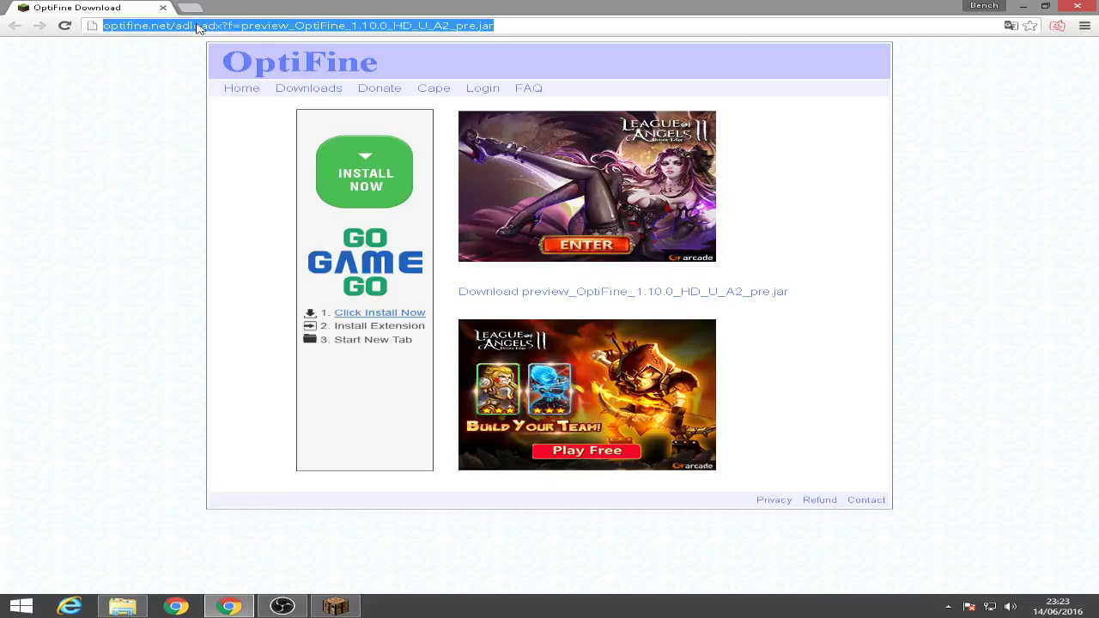
{"action": "type", "text": "sh"}
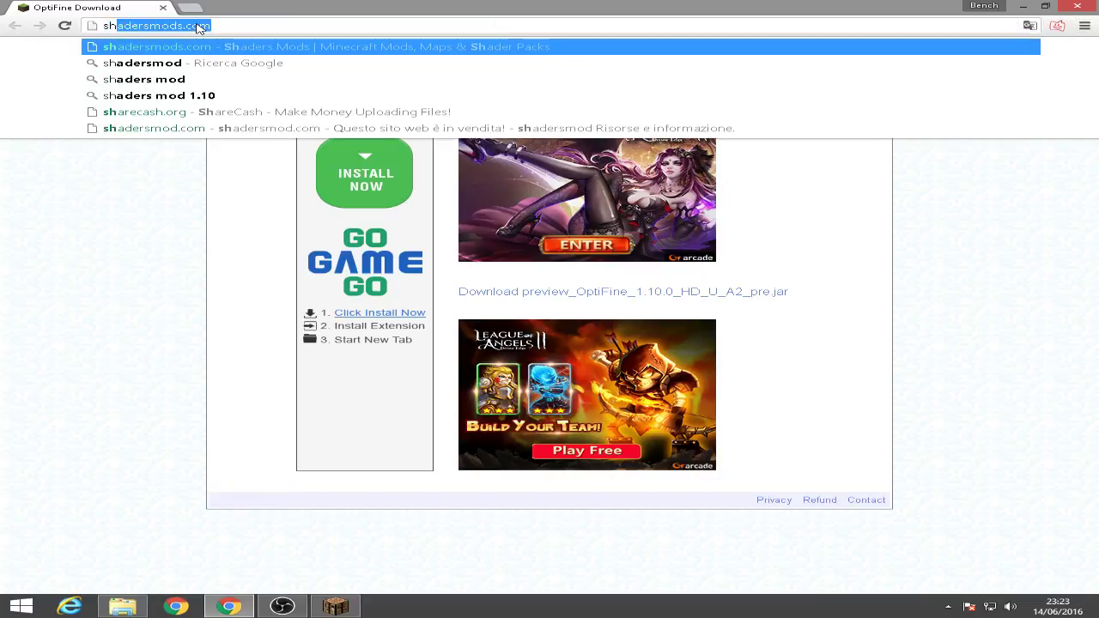
{"action": "type", "text": "a"}
{"action": "key", "text": "End"}
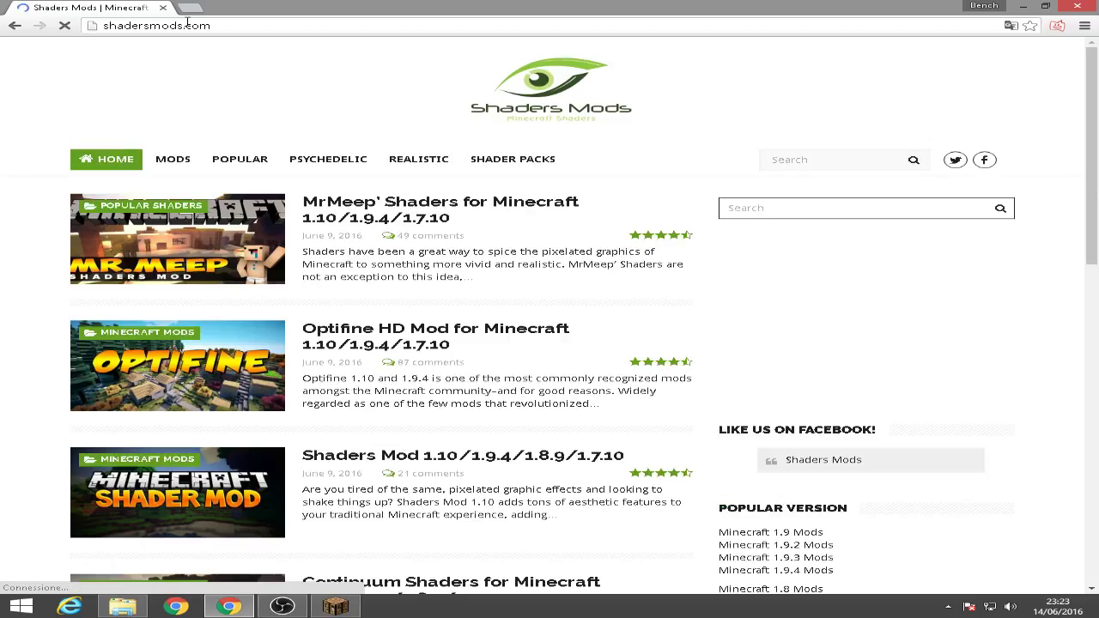
{"action": "scroll", "coordinate": [17, 153], "scroll_direction": "down", "scroll_amount": 1}
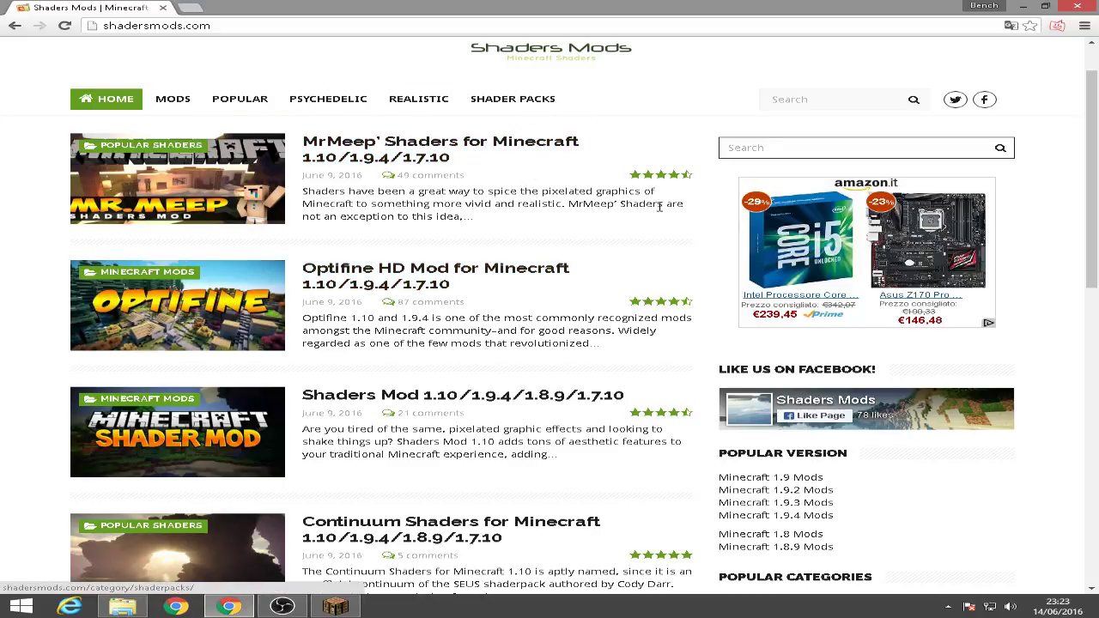
{"action": "left_click", "coordinate": [410, 148]}
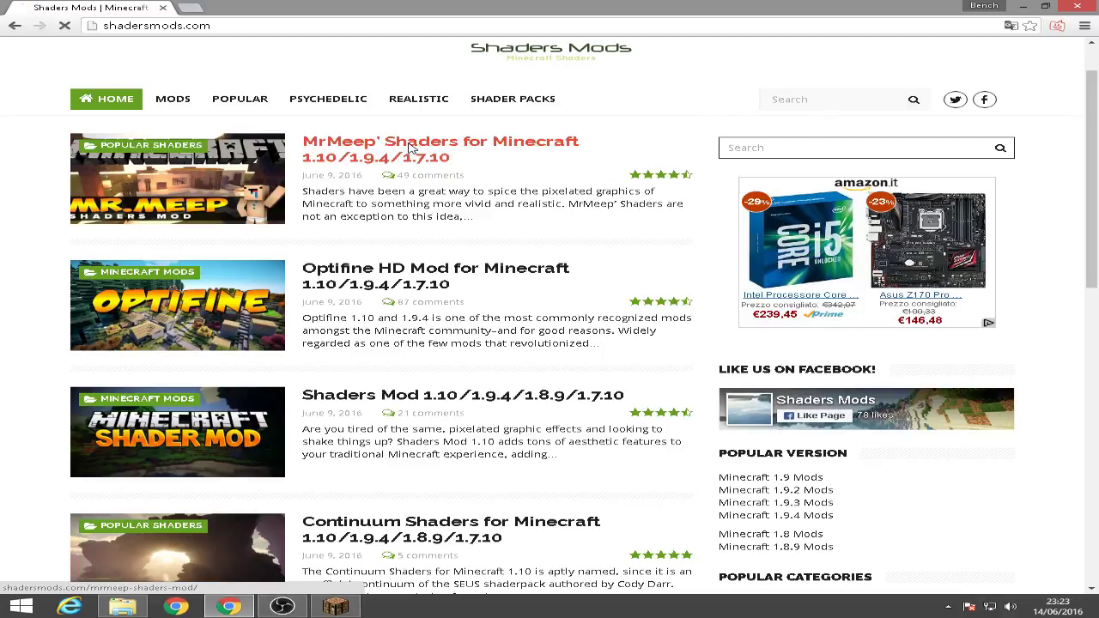
- Download the v05 Ultra version of MrMeep' Shaders Pack from its MediaFire page
{"action": "scroll", "coordinate": [92, 309], "scroll_direction": "down", "scroll_amount": 1}
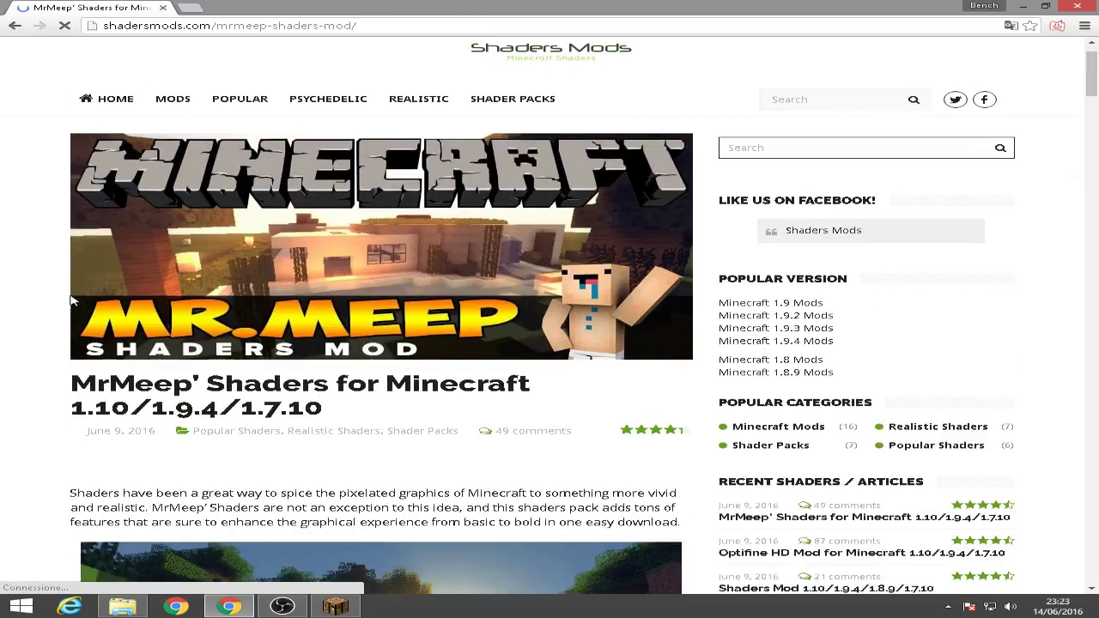
{"action": "scroll", "coordinate": [28, 300], "scroll_direction": "down", "scroll_amount": 3}
{"action": "scroll", "coordinate": [29, 300], "scroll_direction": "down", "scroll_amount": 15}
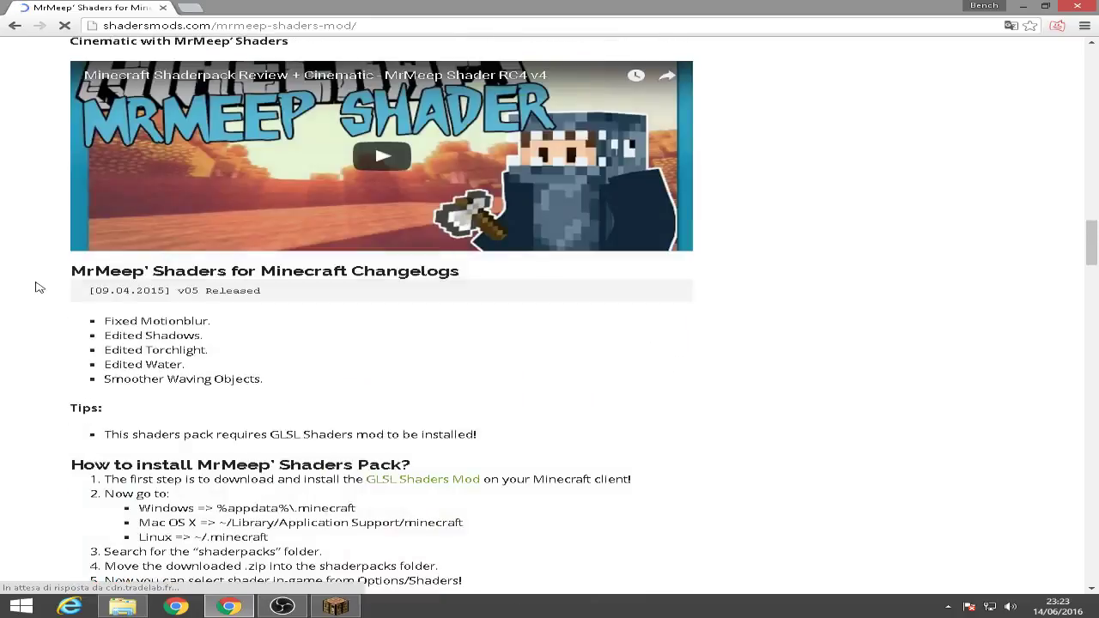
{"action": "scroll", "coordinate": [36, 288], "scroll_direction": "down", "scroll_amount": 5}
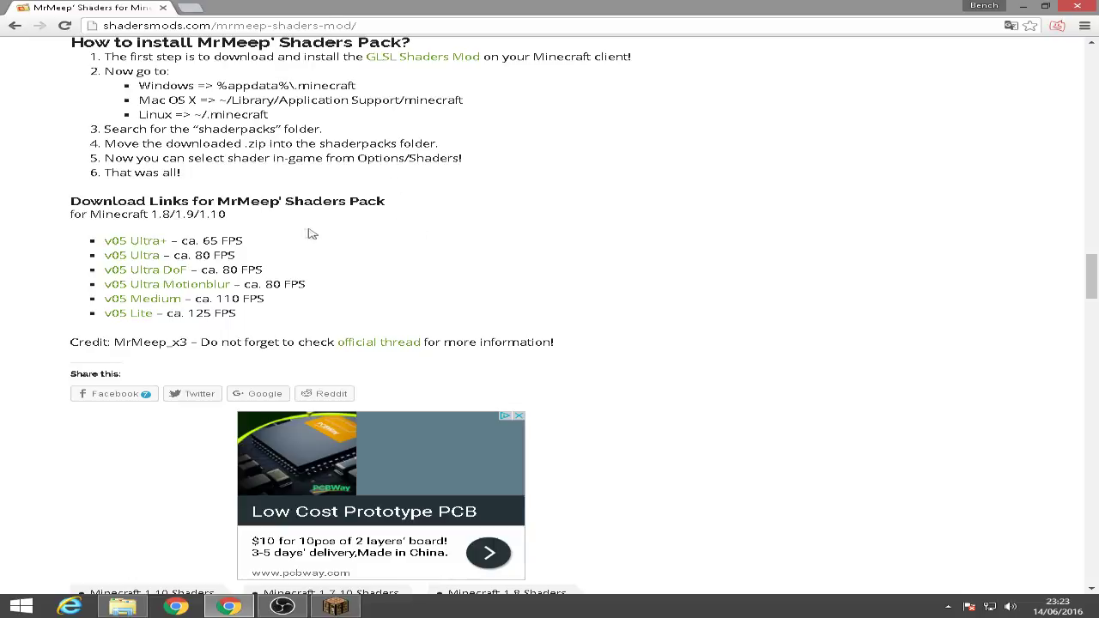
{"action": "left_click", "coordinate": [137, 257]}
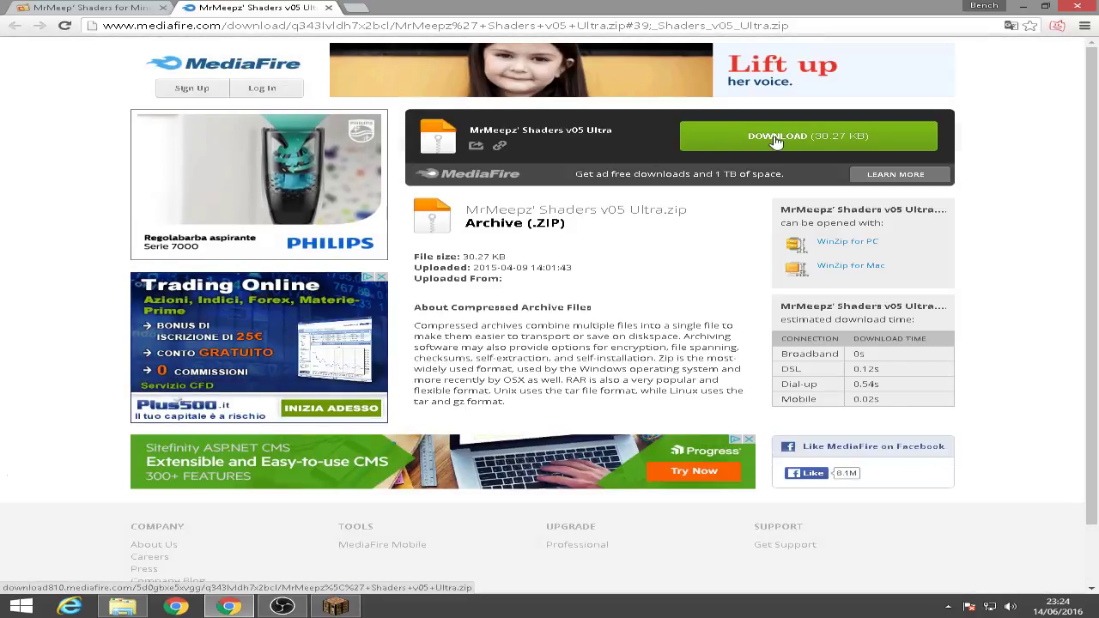
{"action": "left_click", "coordinate": [775, 138]}
{"action": "left_click", "coordinate": [775, 140]}
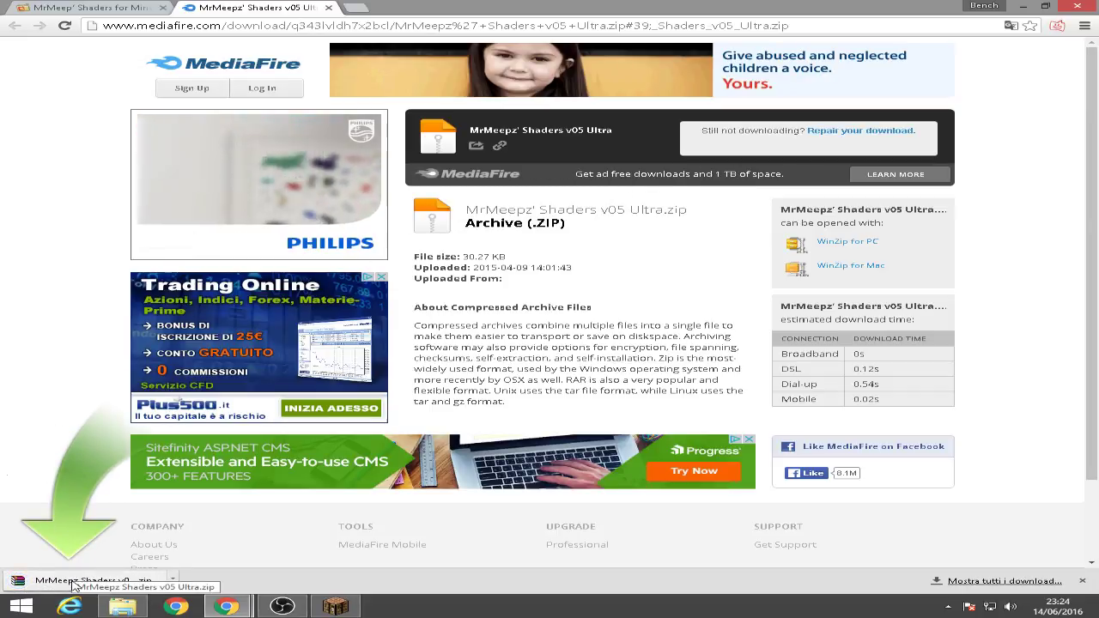
- Return to Minecraft, closing the pop-up ad, and open the shaderpacks folder from the Shaders settings
{"action": "left_click", "coordinate": [1023, 7]}
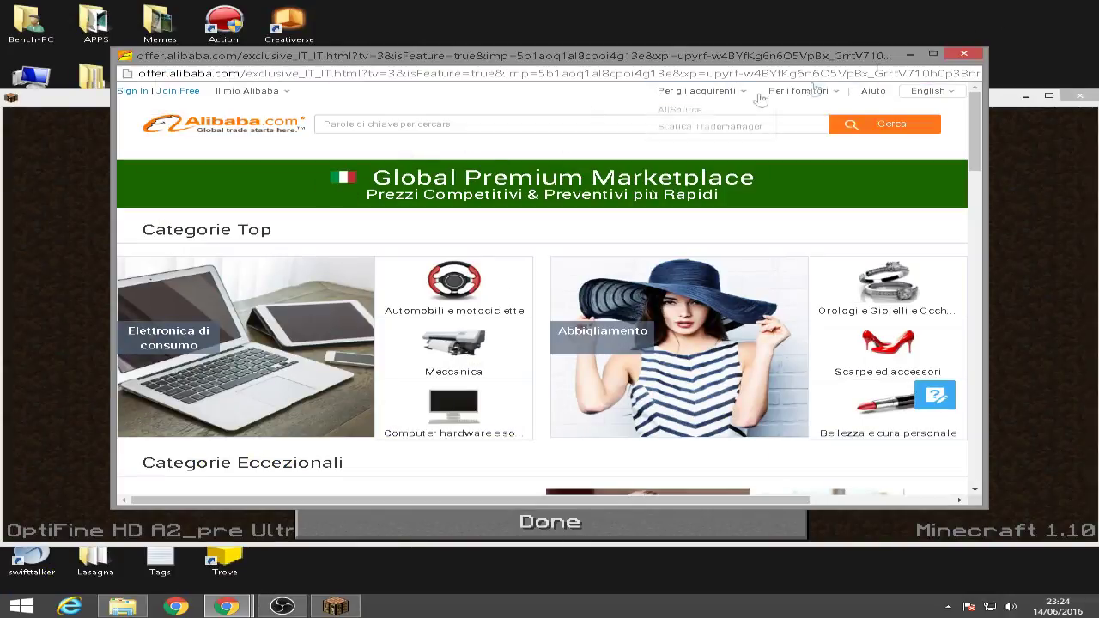
{"action": "left_click", "coordinate": [955, 54]}
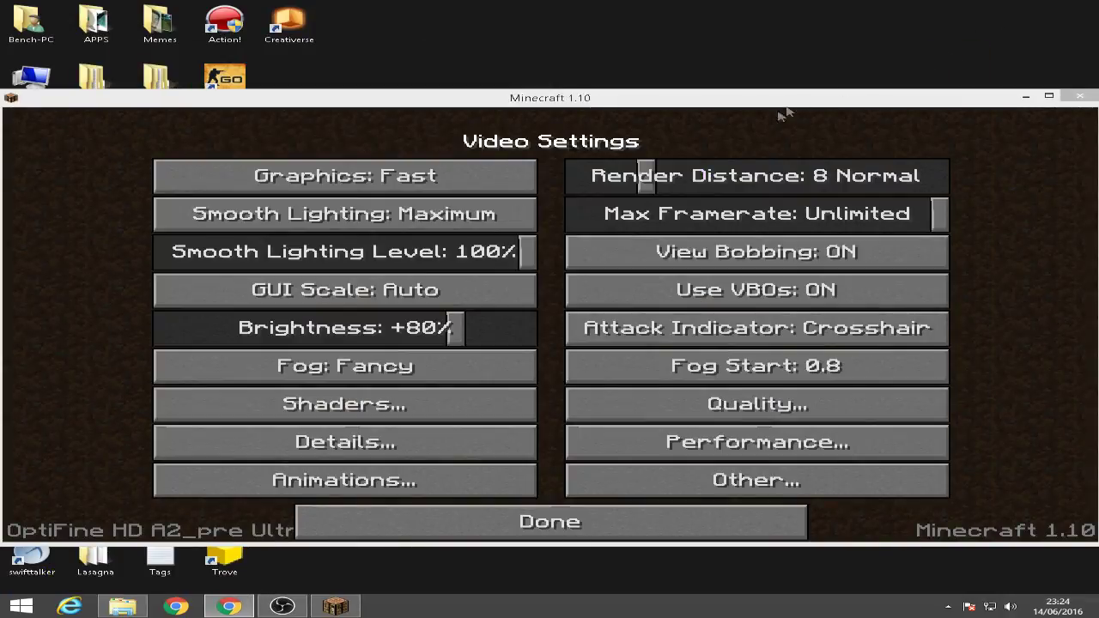
{"action": "left_click", "coordinate": [361, 416]}
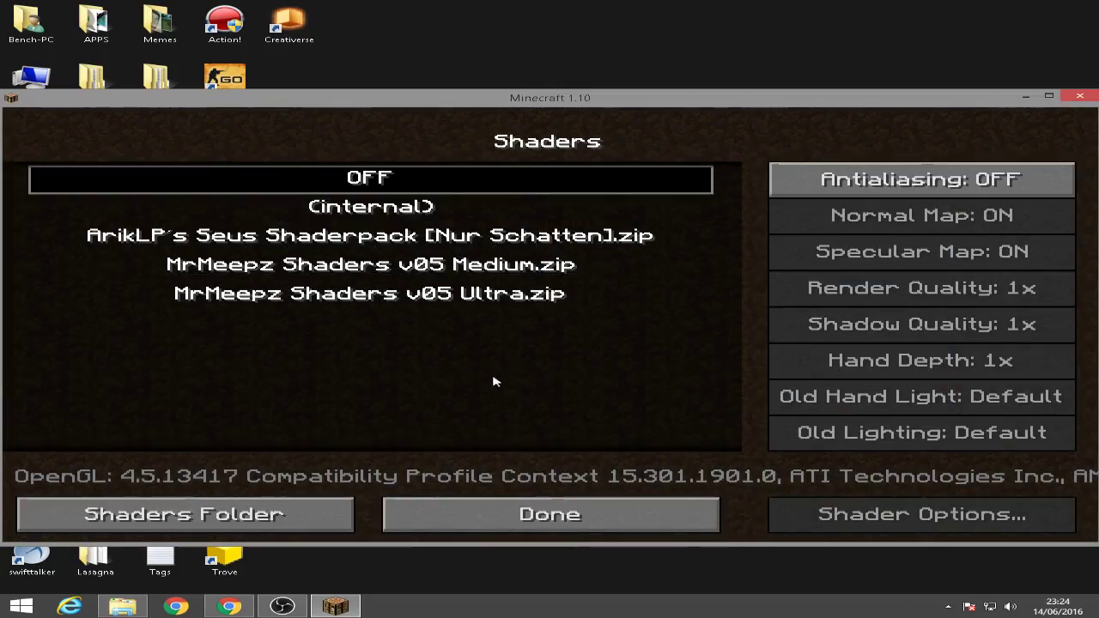
{"action": "left_click", "coordinate": [184, 515]}
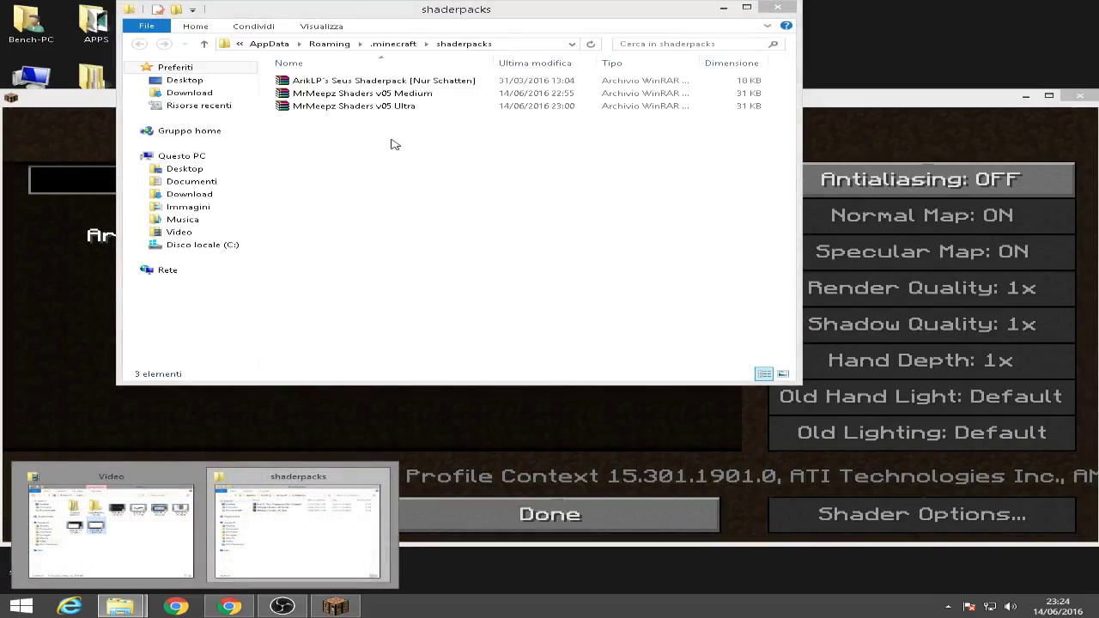
- Move the MrMeepz Shaders v05 Ultra archive from the Download folder into the shaderpacks folder, replacing the existing file
{"action": "left_click", "coordinate": [140, 545]}
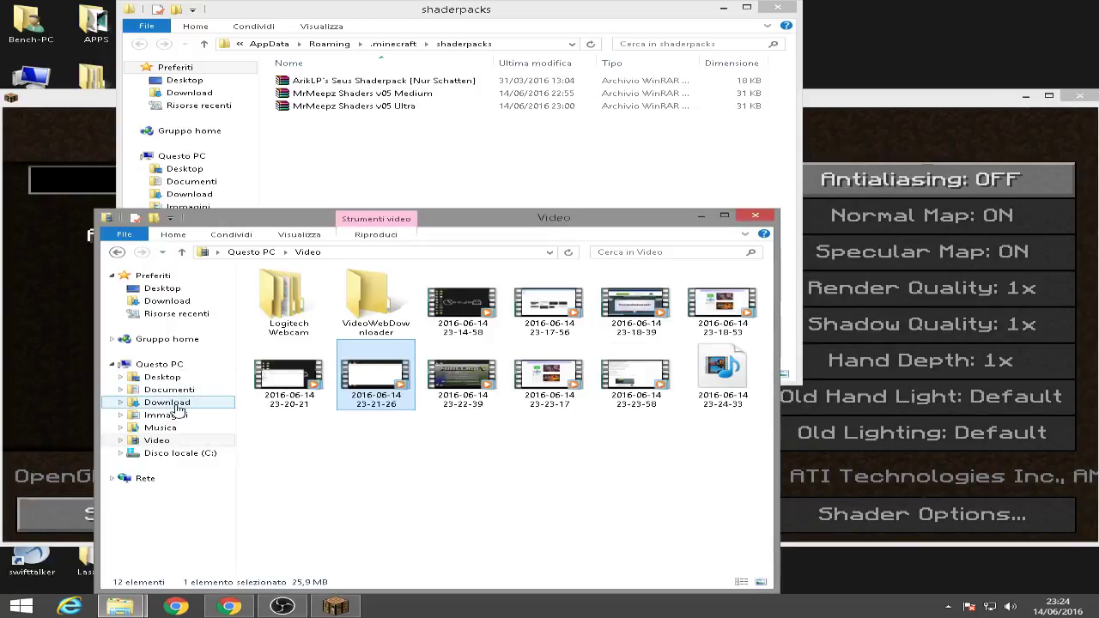
{"action": "left_click", "coordinate": [166, 401]}
{"action": "left_click_drag", "start_coordinate": [367, 229], "coordinate": [429, 352]}
{"action": "left_click", "coordinate": [347, 426]}
{"action": "left_click_drag", "start_coordinate": [347, 426], "coordinate": [341, 152]}
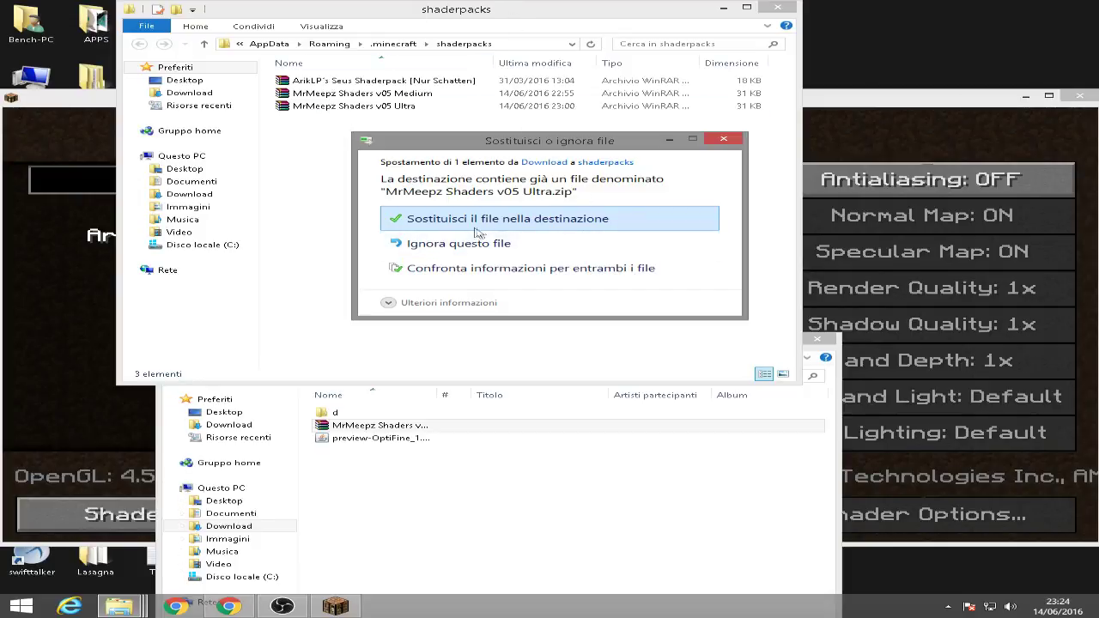
{"action": "left_click", "coordinate": [438, 220]}
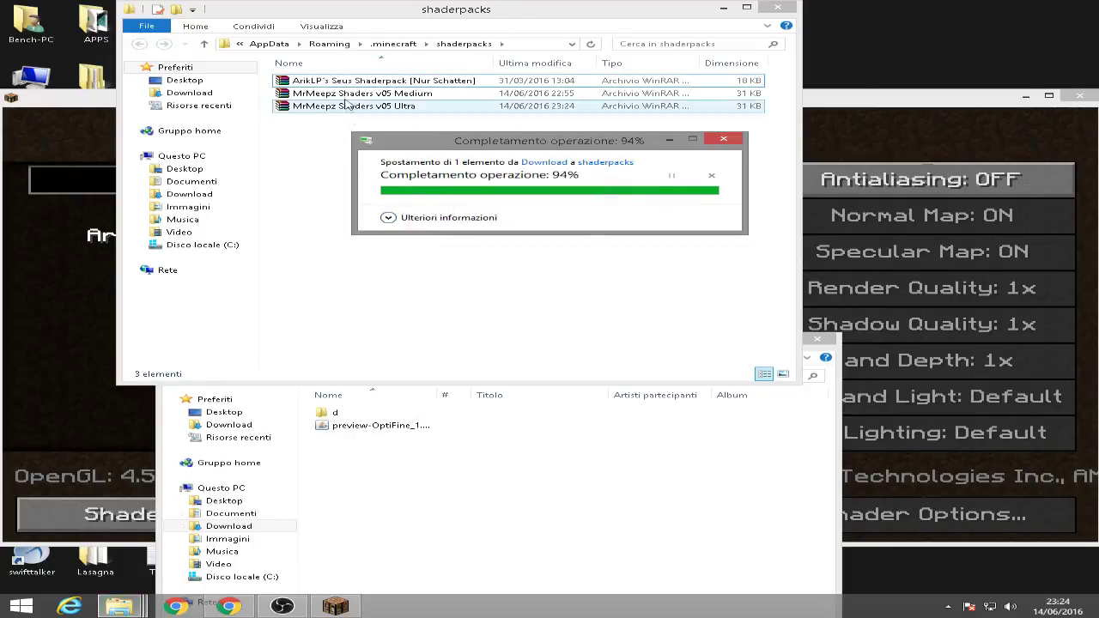
{"action": "left_click", "coordinate": [386, 107]}
{"action": "left_click", "coordinate": [420, 97]}
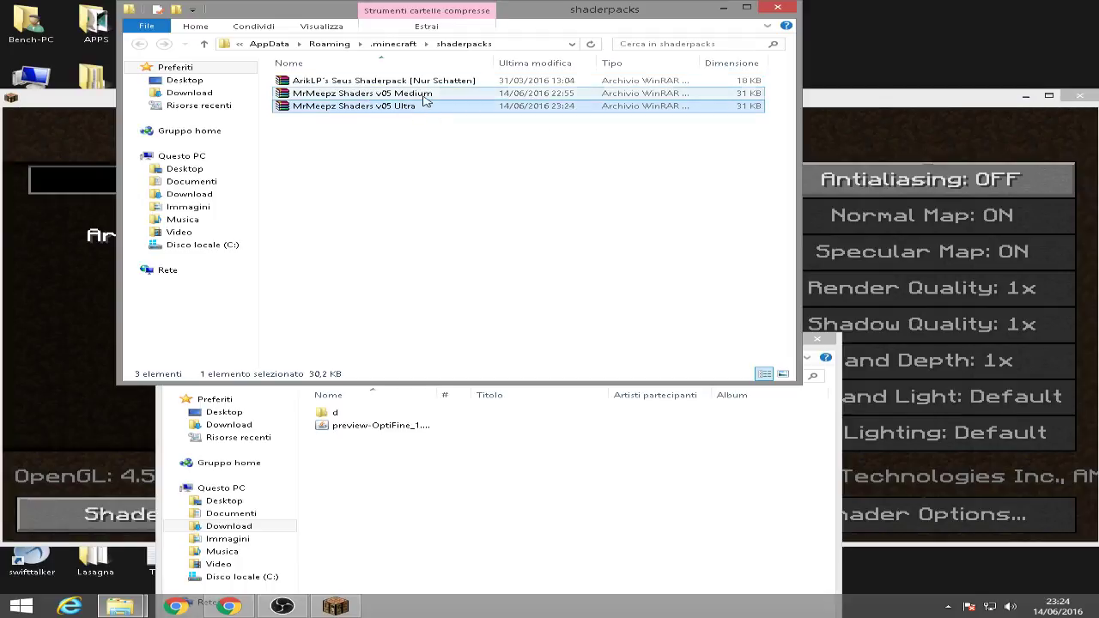
{"action": "left_click", "coordinate": [420, 106]}
- Switch back to Minecraft, activate the MrMeepz Shaders v05 Ultra.zip shader pack and return to the title screen
{"action": "key", "text": "alt+Tab"}
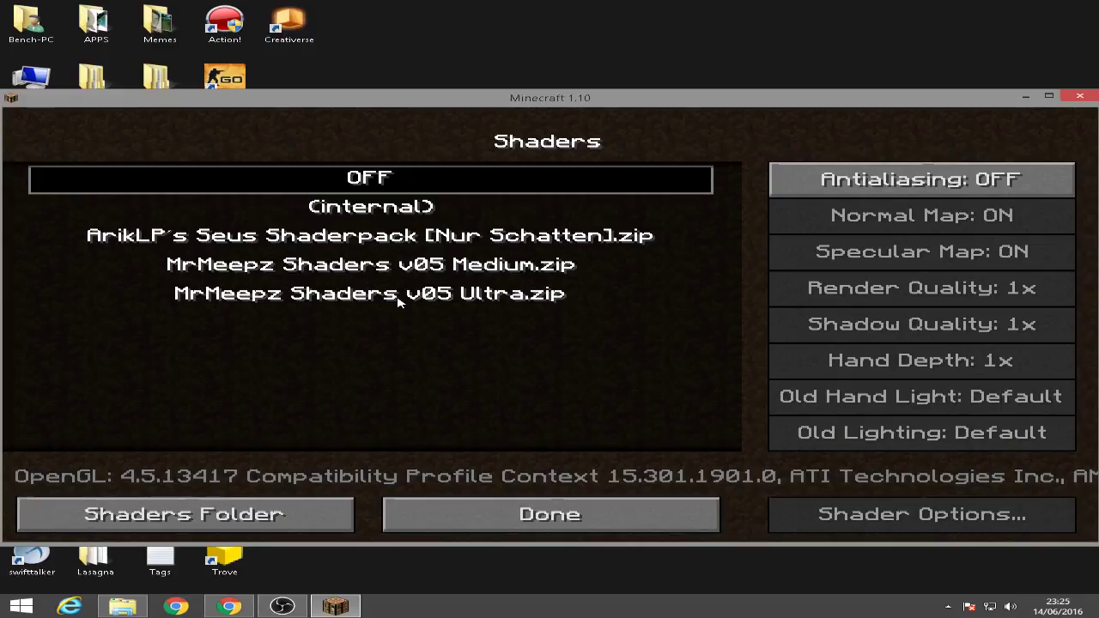
{"action": "left_click", "coordinate": [241, 294]}
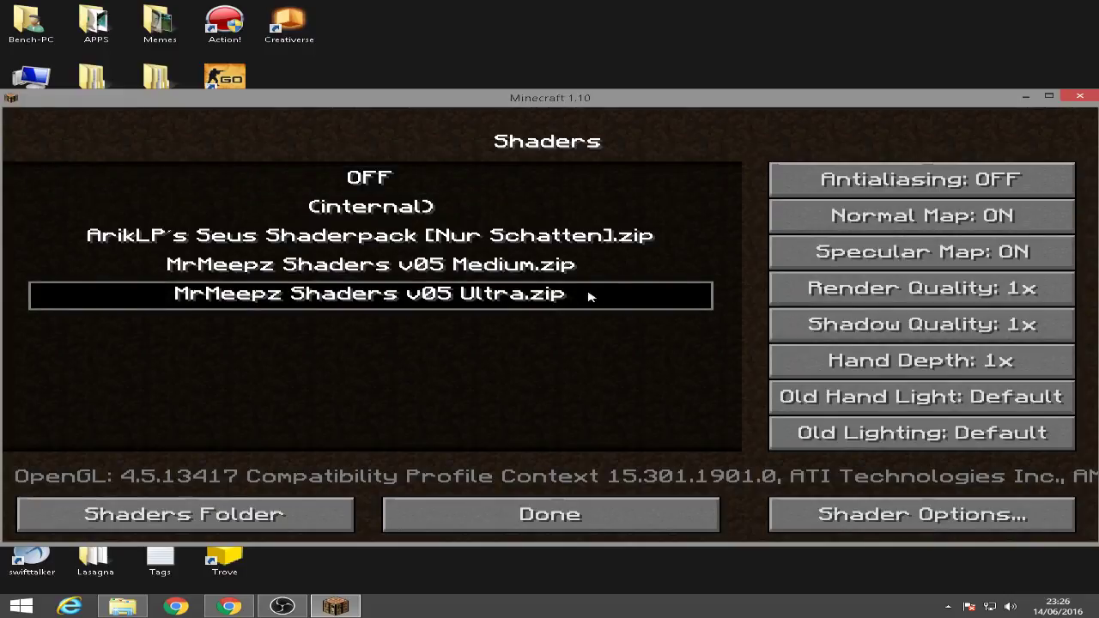
{"action": "left_click", "coordinate": [554, 527]}
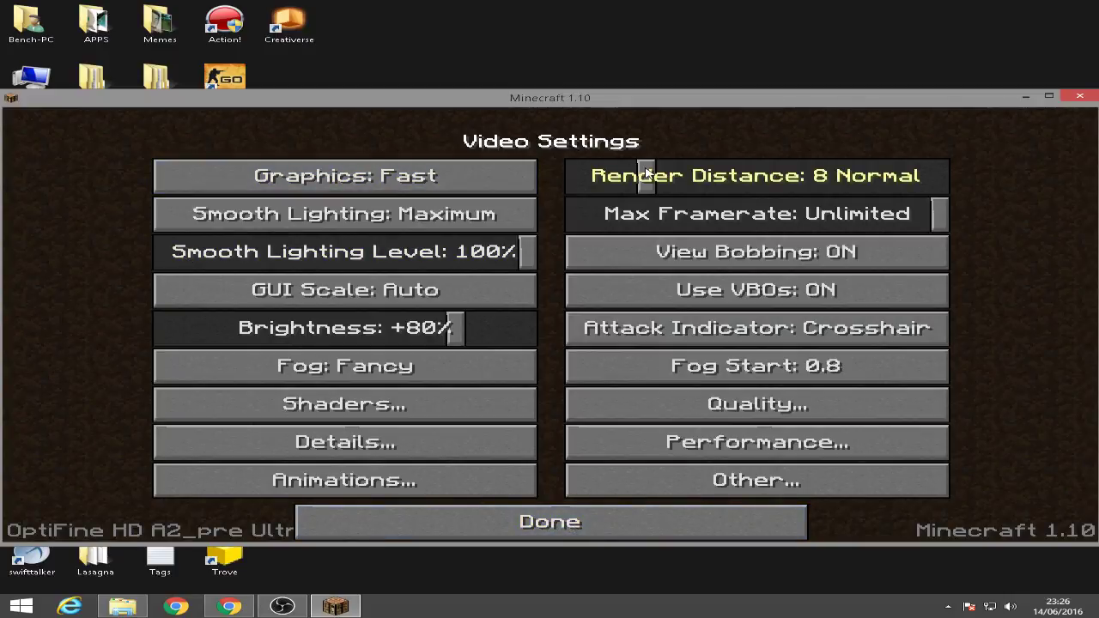
{"action": "mouse_move", "coordinate": [648, 174]}
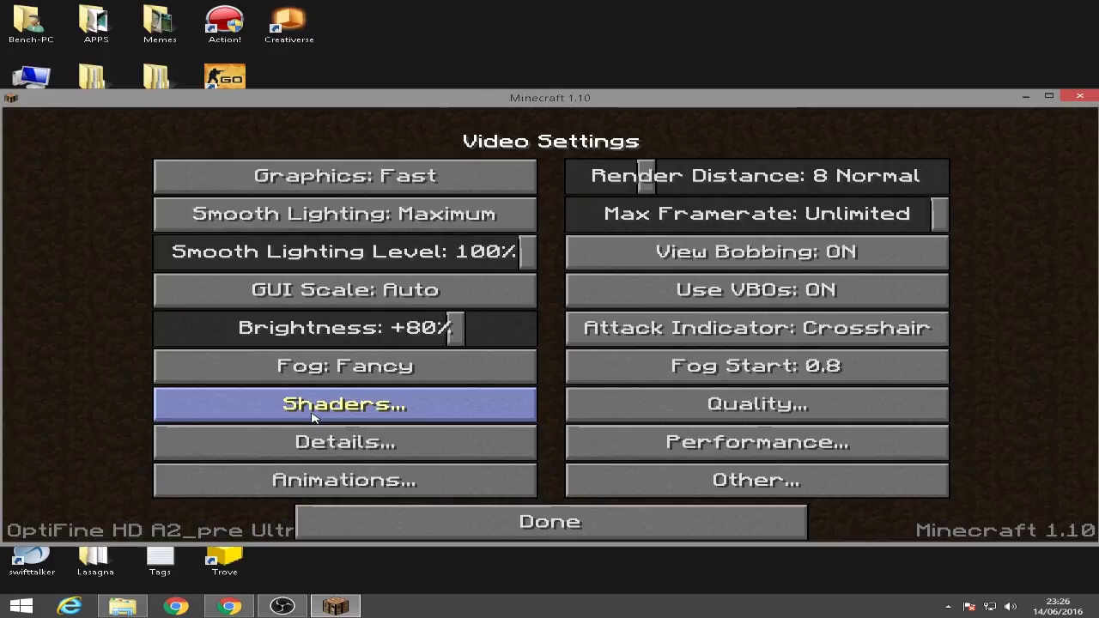
{"action": "left_click", "coordinate": [511, 520]}
{"action": "left_click", "coordinate": [494, 507]}
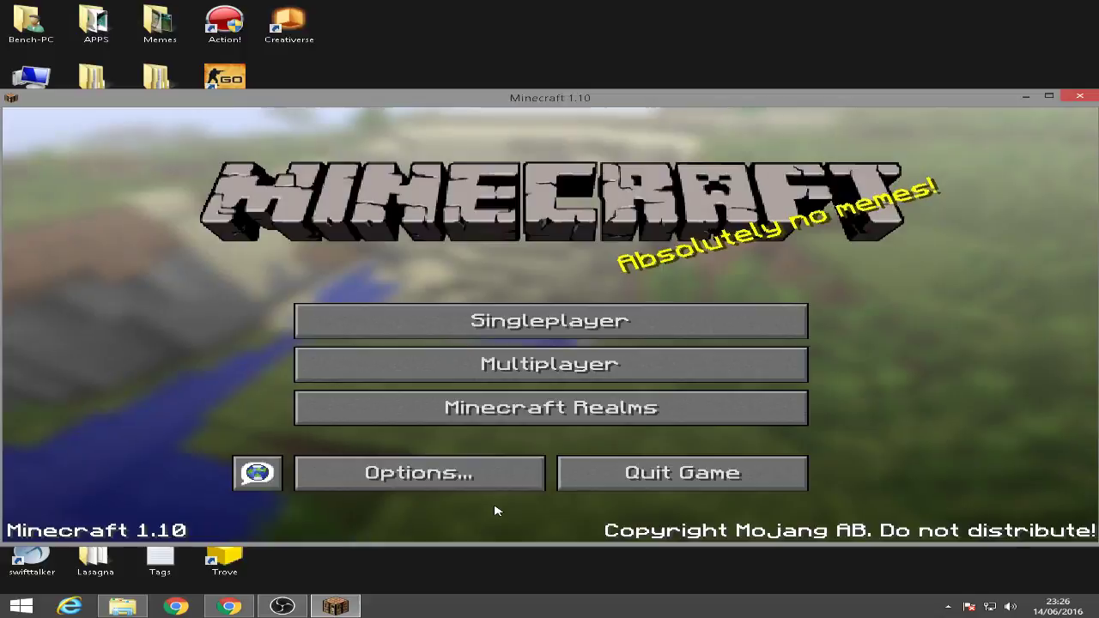
- Start setting up a new singleplayer world with the game mode set to Creative
{"action": "left_click", "coordinate": [554, 323]}
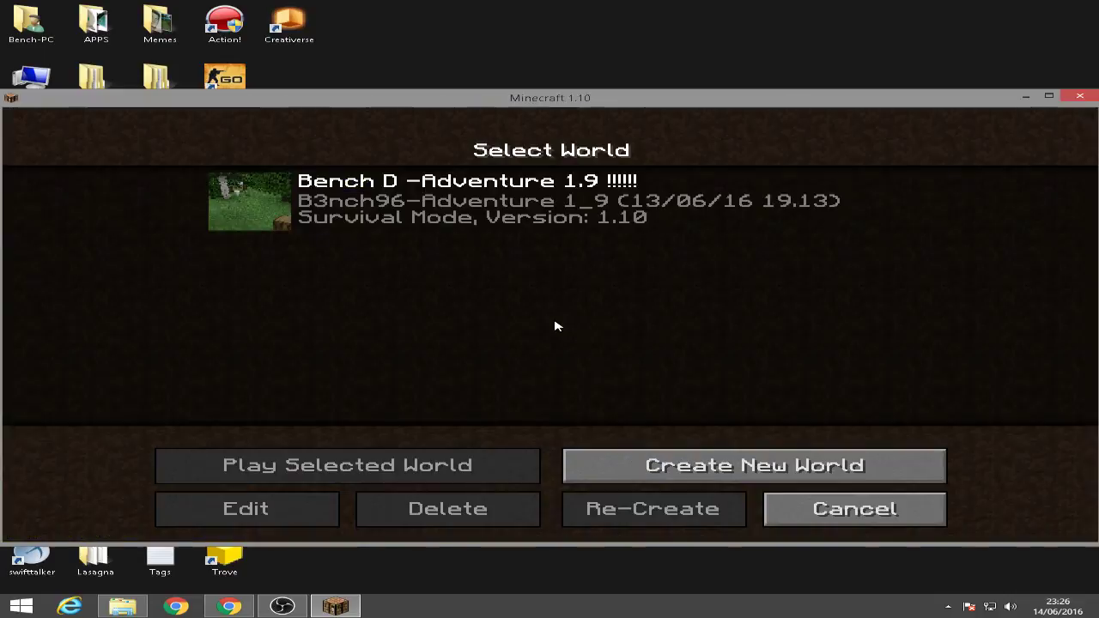
{"action": "left_click", "coordinate": [674, 455]}
{"action": "left_click", "coordinate": [505, 331]}
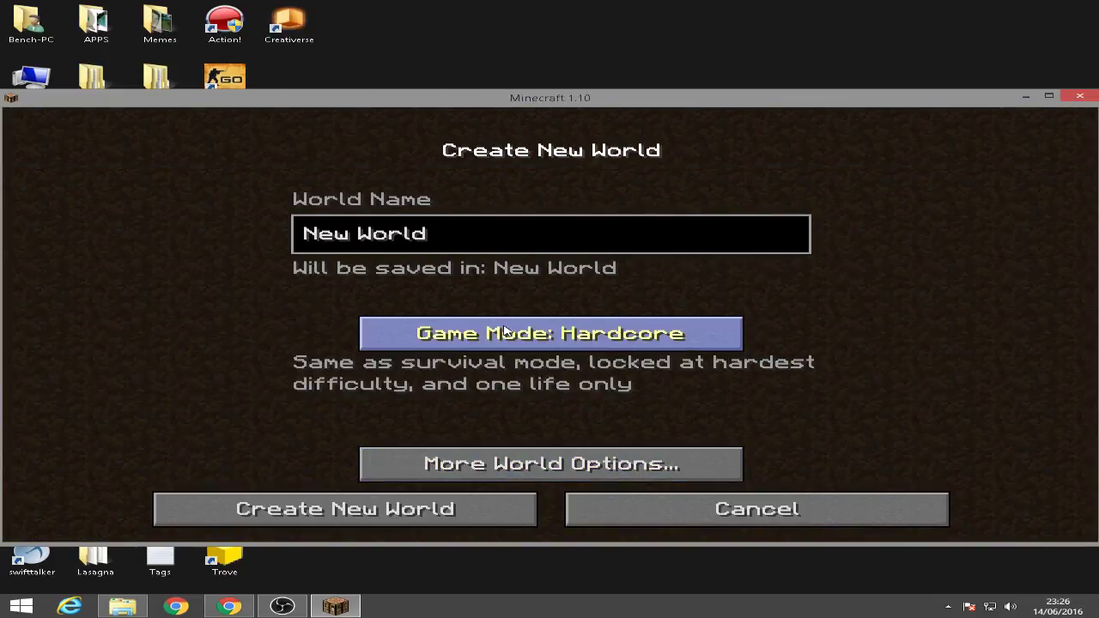
{"action": "left_click", "coordinate": [505, 331]}
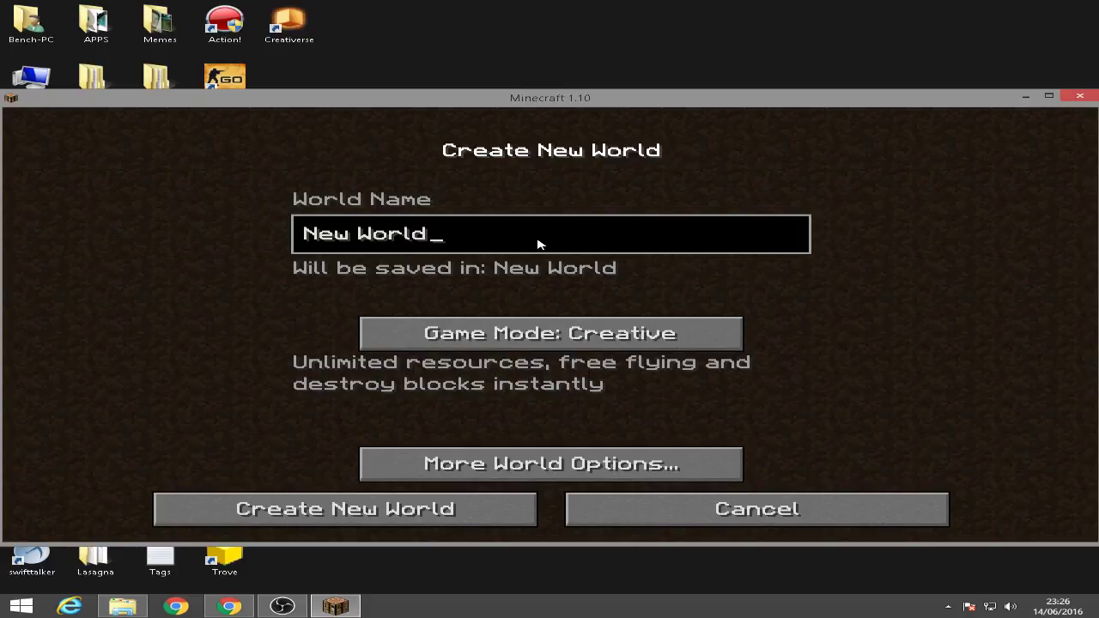
- Name the new world test and create it
{"action": "key", "text": "BackSpace"}
{"action": "key", "text": "BackSpace"}
{"action": "key", "text": "BackSpace"}
{"action": "key", "text": "BackSpace"}
{"action": "key", "text": "BackSpace"}
{"action": "key", "text": "BackSpace"}
{"action": "key", "text": "BackSpace"}
{"action": "key", "text": "BackSpace"}
{"action": "key", "text": "BackSpace"}
{"action": "type", "text": "tes"}
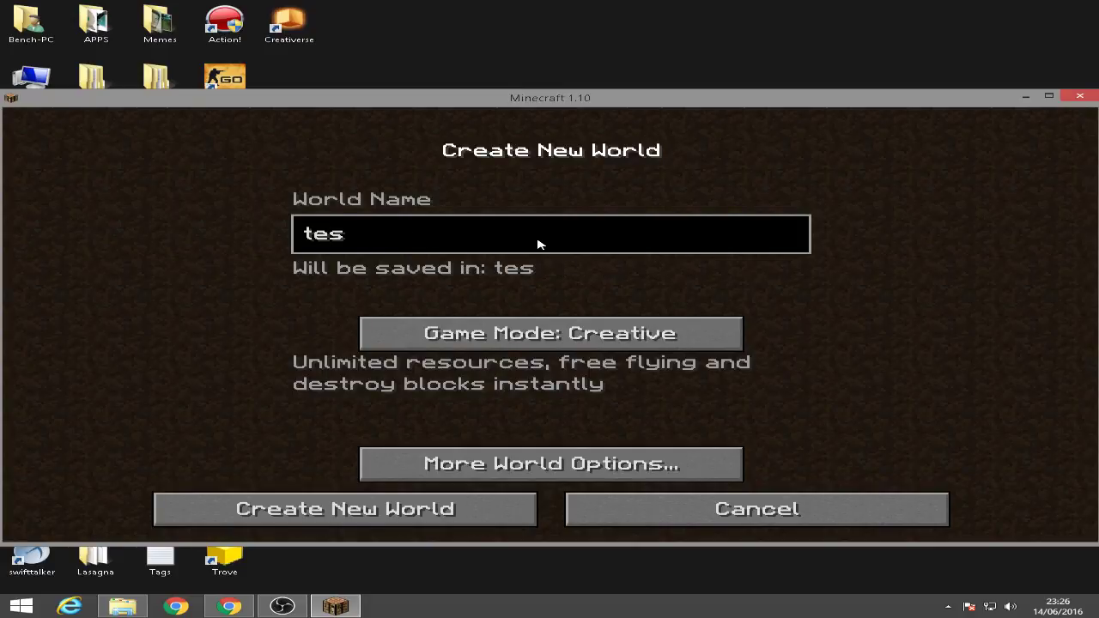
{"action": "type", "text": "t"}
{"action": "left_click", "coordinate": [316, 506]}
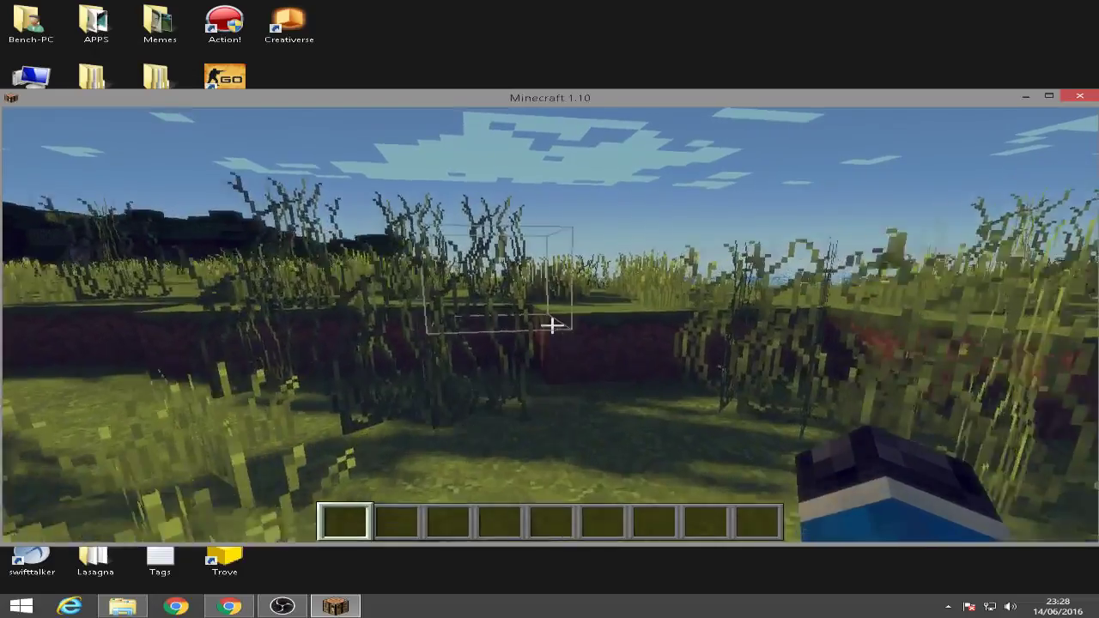
- Walk along the grassy riverbank to examine how the shader pack renders the water, shadows, plants and sky
{"action": "key", "text": "w"}
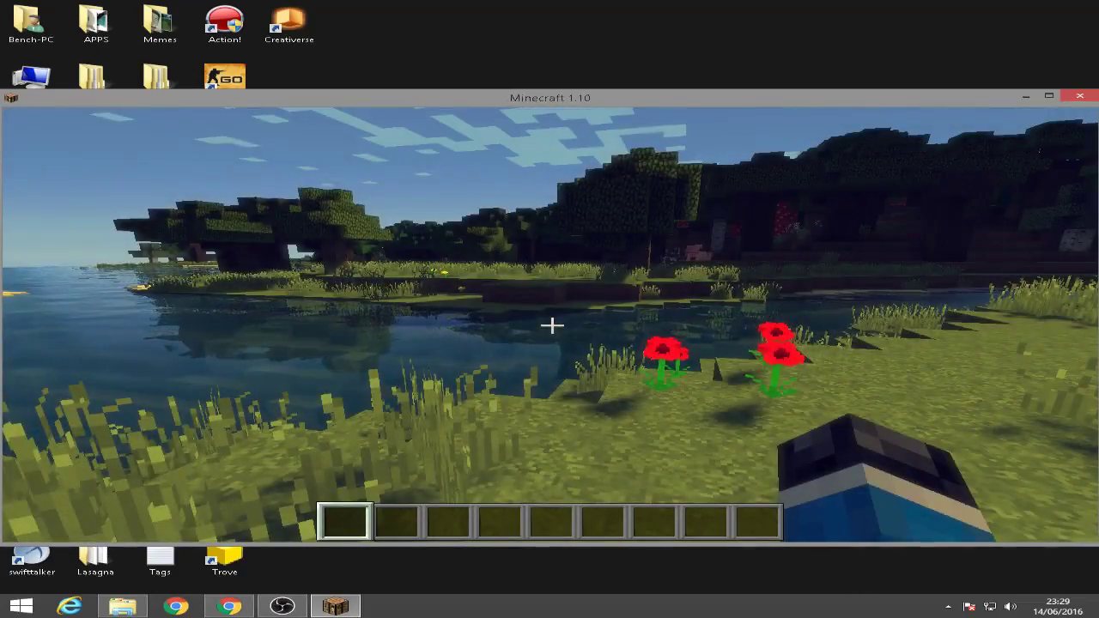
{"action": "key", "text": "w"}
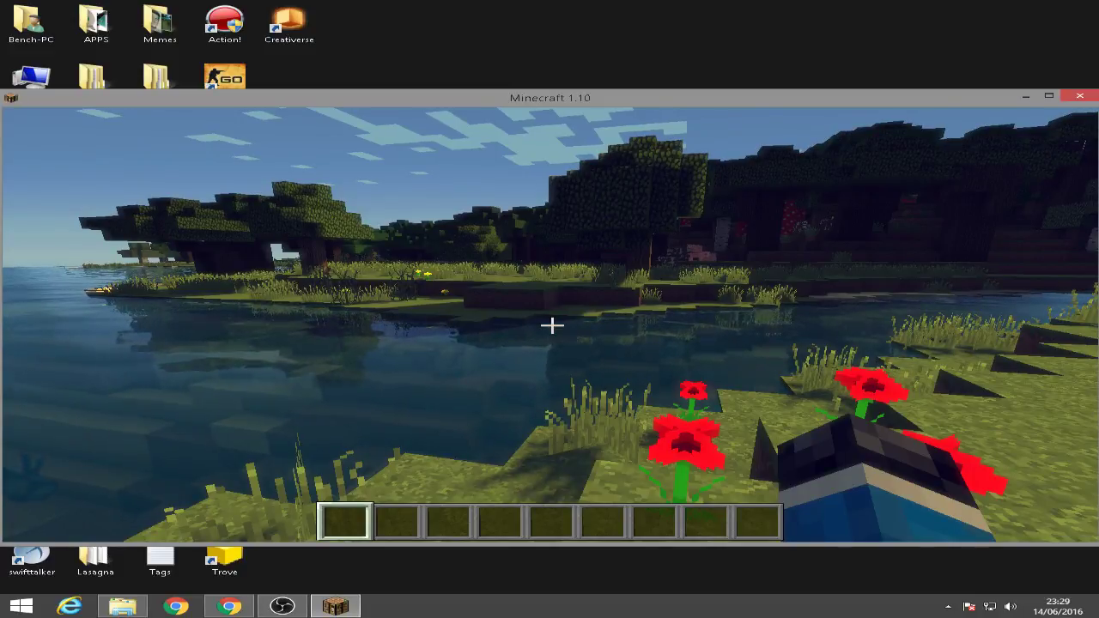
{"action": "key", "text": "d"}
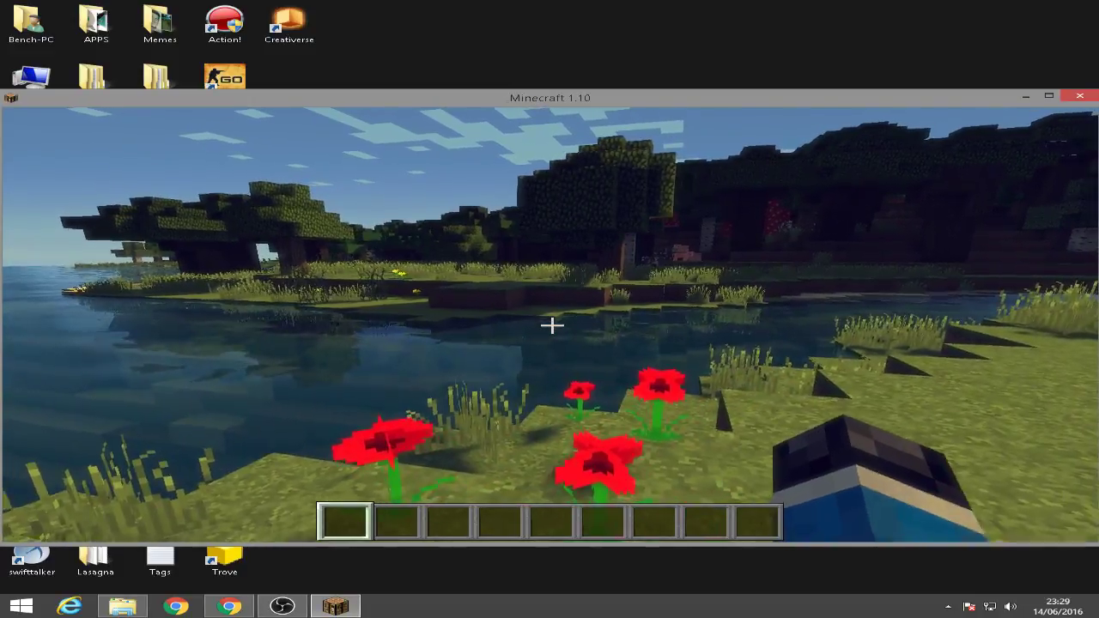
{"action": "key", "text": "a"}
{"action": "key", "text": "w"}
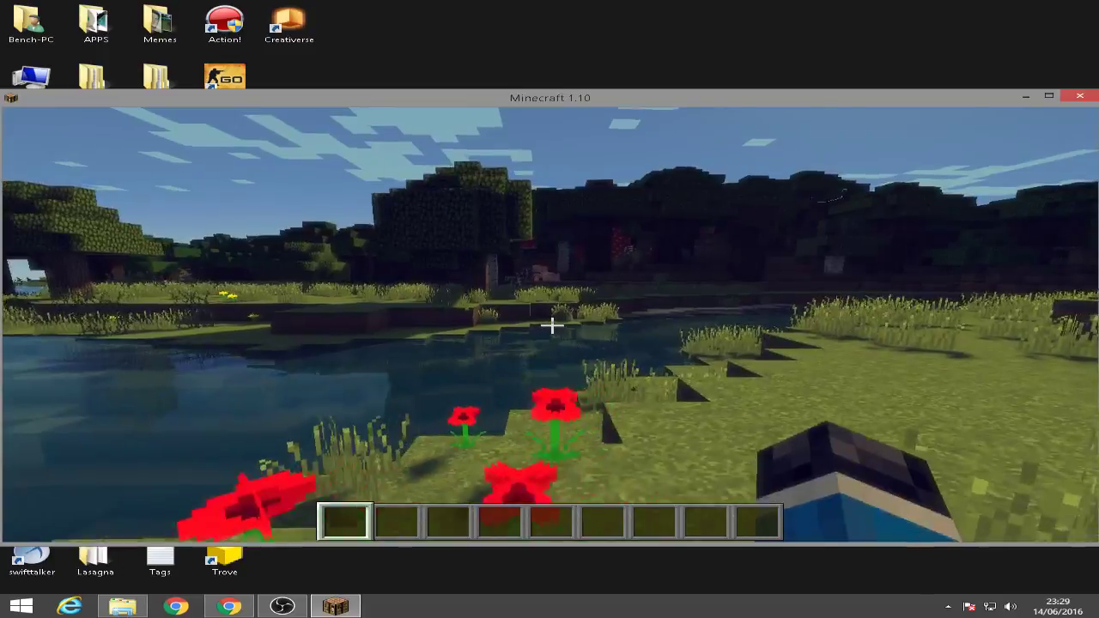
{"action": "key", "text": "a"}
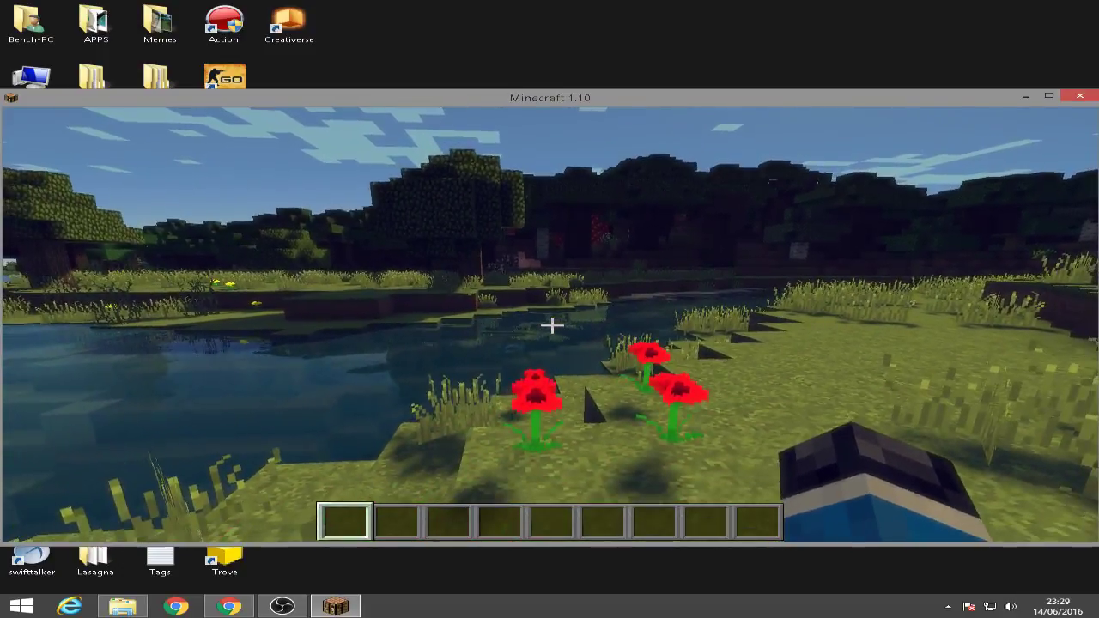
{"action": "key", "text": "s"}
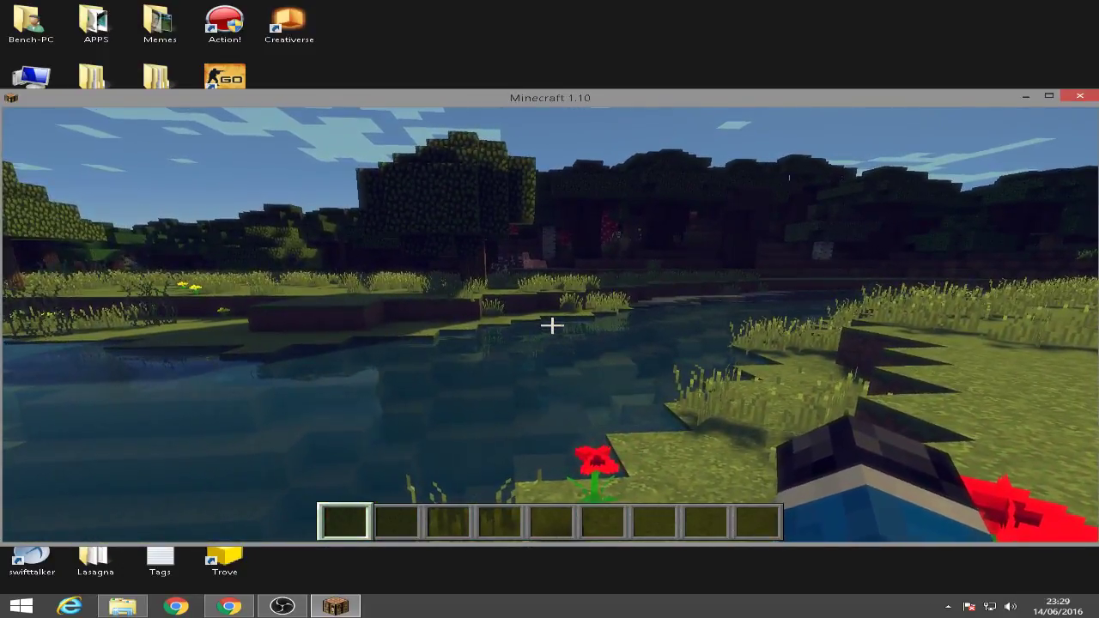
{"action": "key", "text": "a"}
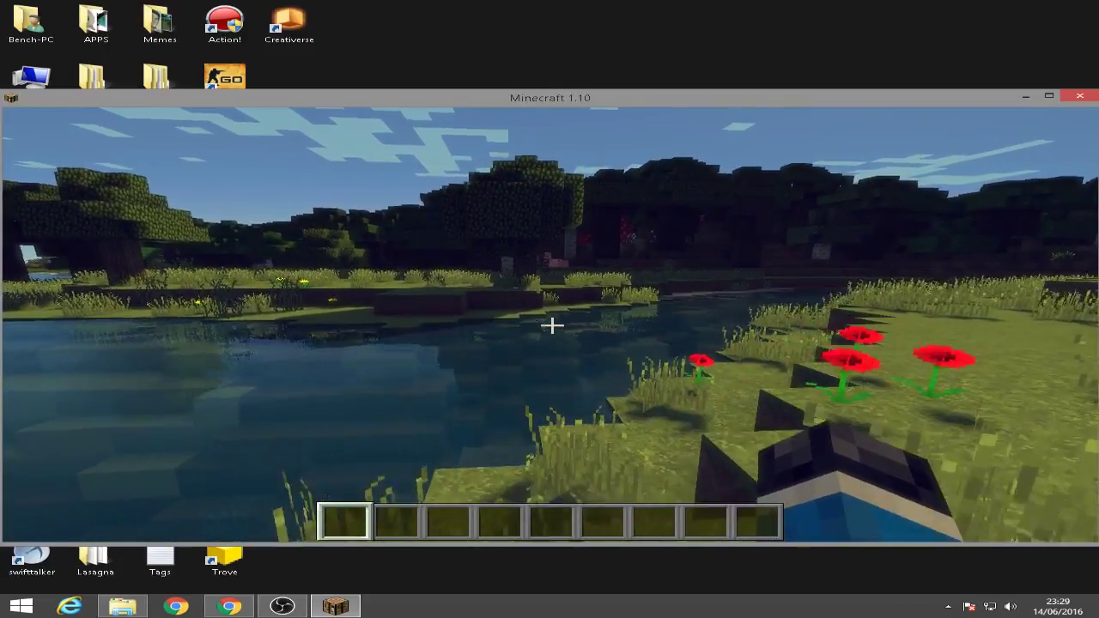
{"action": "key", "text": "a"}
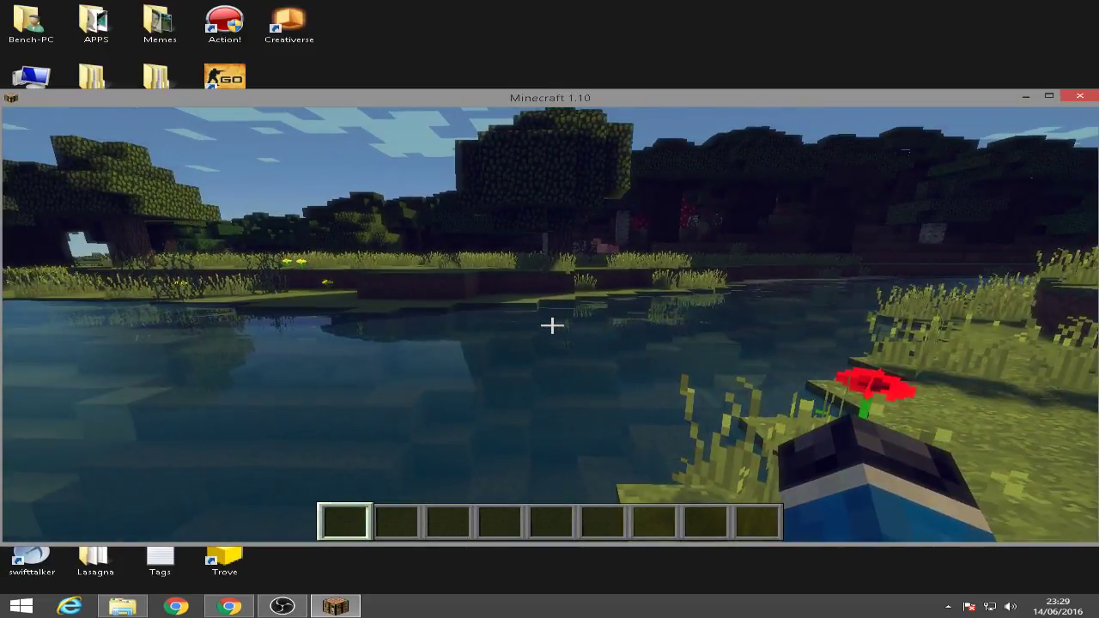
{"action": "key", "text": "a"}
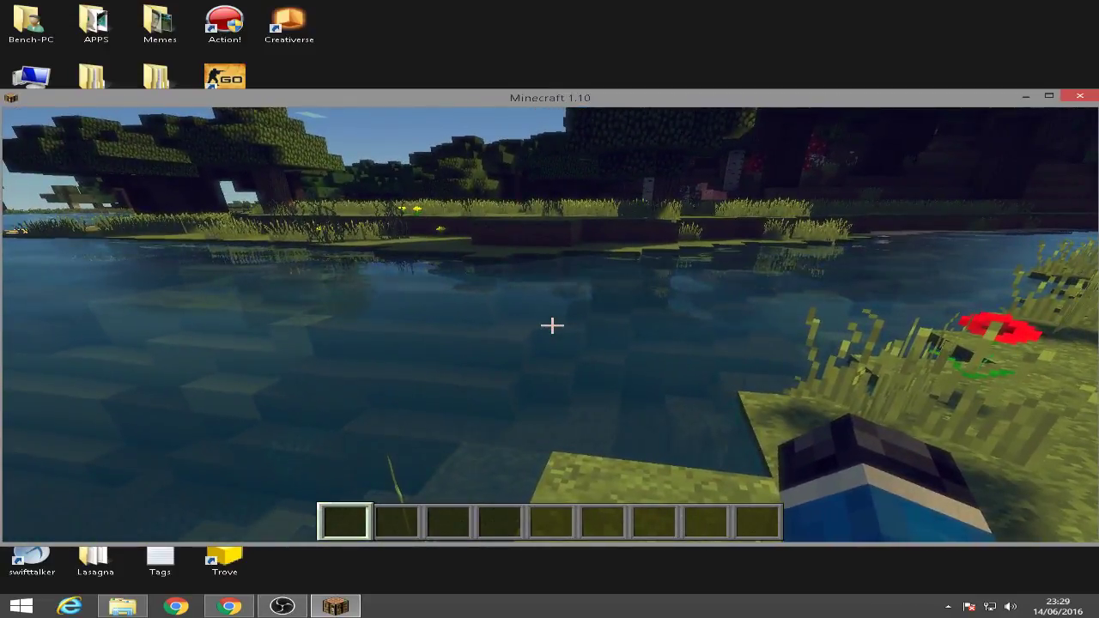